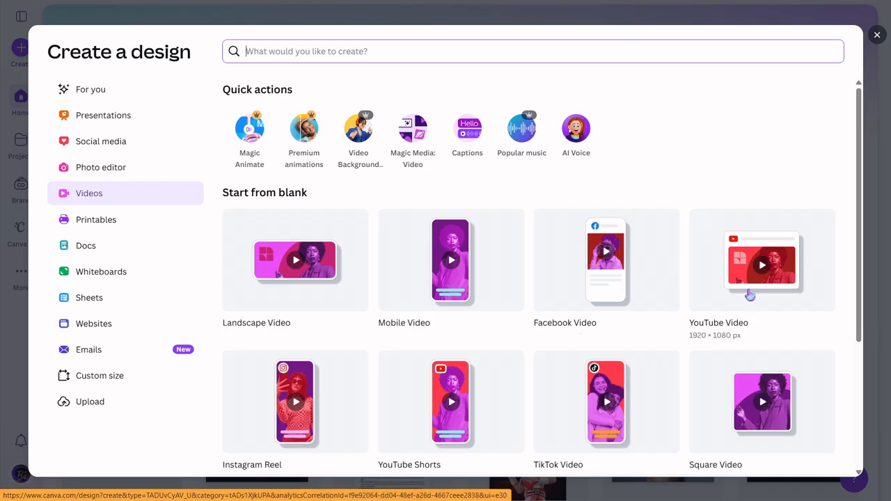
# Step: Create a blank YouTube Video design at 1920 × 1080 px
pyautogui.click(754, 283)
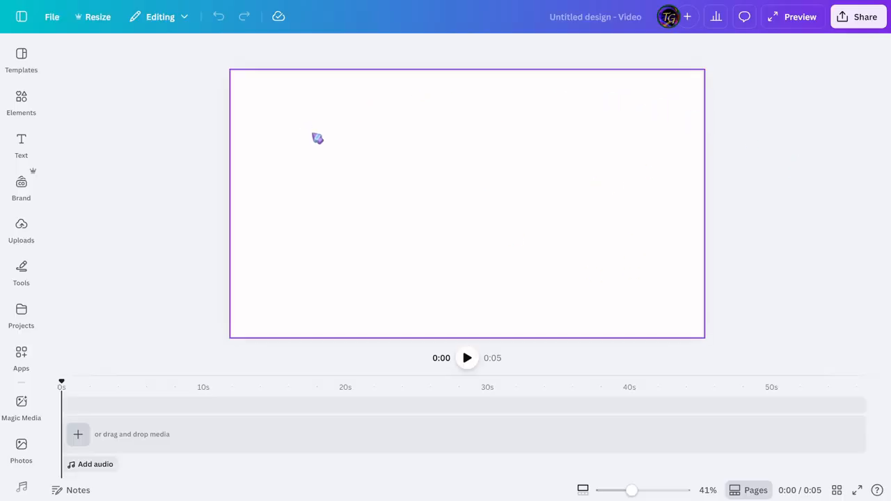
# Step: Apply the Colorful Neon Welcome To My Channel Youtube Intro template to the blank video
pyautogui.click(15, 60)
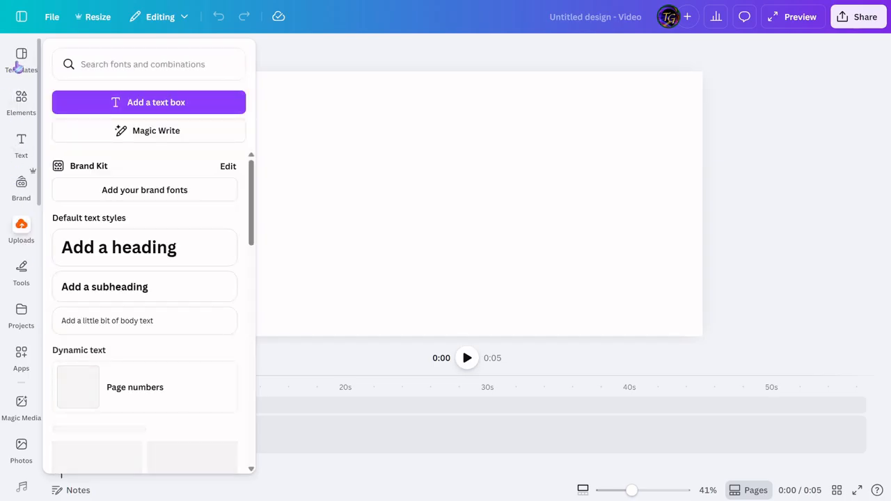
pyautogui.click(19, 65)
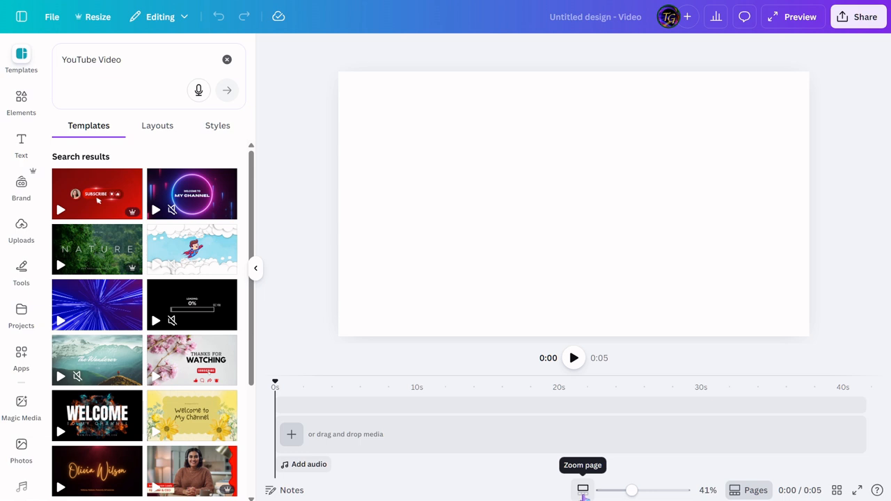
pyautogui.moveTo(632, 490)
pyautogui.mouseDown()
pyautogui.moveTo(619, 492)
pyautogui.moveTo(646, 492)
pyautogui.moveTo(628, 492)
pyautogui.mouseUp()
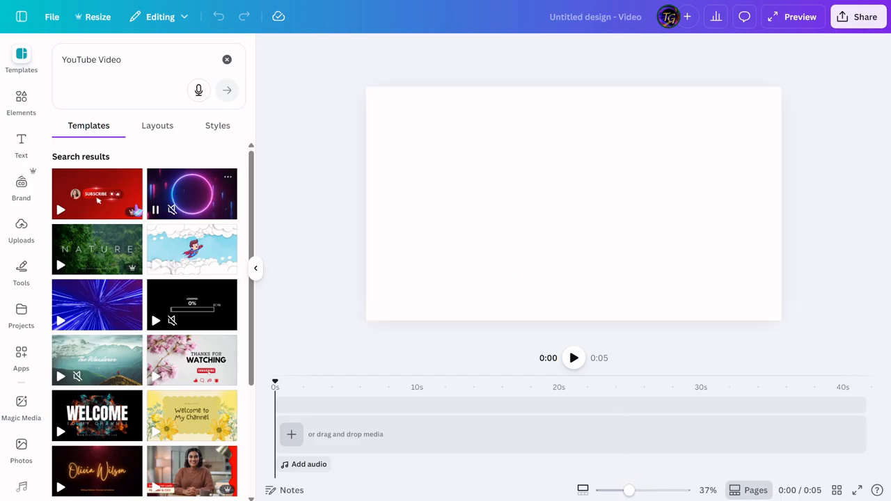
pyautogui.click(174, 206)
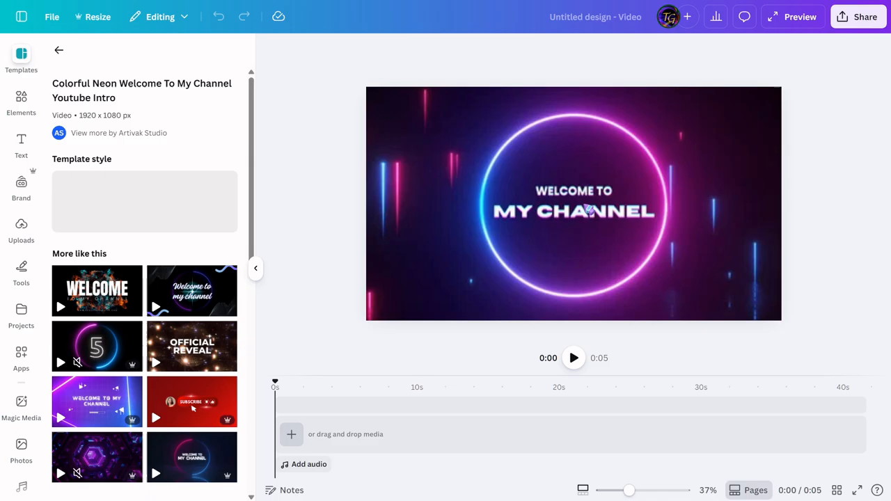
# Step: Set the page zoom to 35%, switch to timeline zoom and set it to 146%
pyautogui.moveTo(633, 492); pyautogui.dragTo(629, 492)
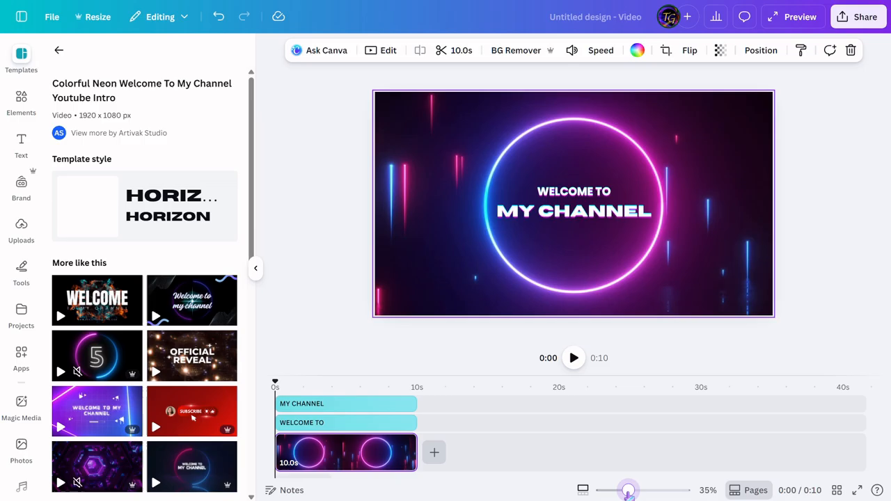
pyautogui.click(583, 493)
pyautogui.moveTo(610, 492); pyautogui.dragTo(635, 493)
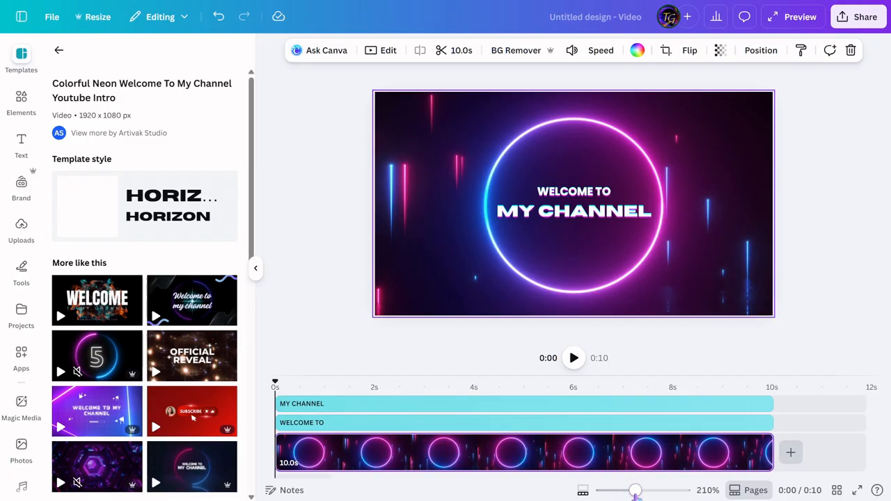
pyautogui.moveTo(635, 492); pyautogui.dragTo(624, 492)
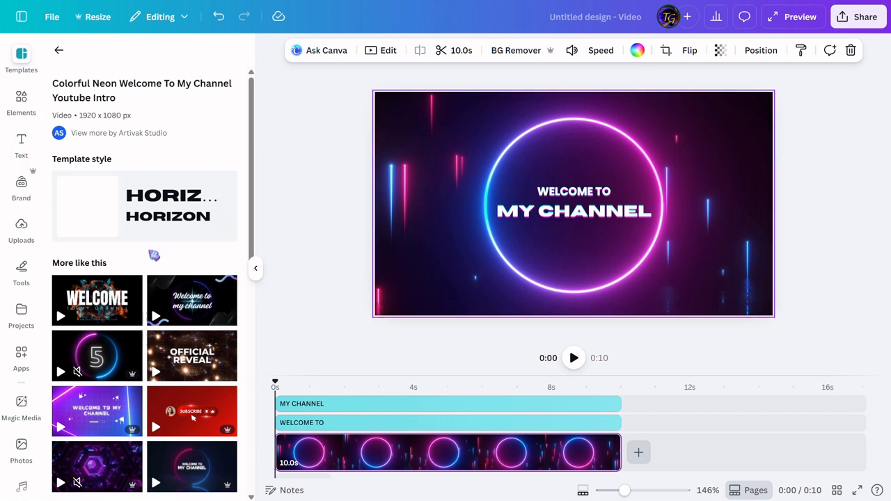
# Step: Undo the neon template and add the uploaded 6.0 s clip of the woman in a sari stirring a pot
pyautogui.click(22, 229)
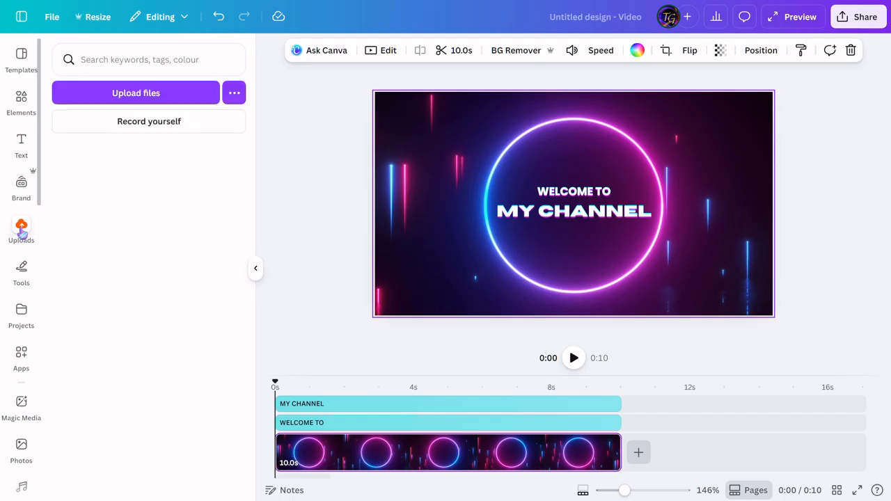
pyautogui.click(132, 97)
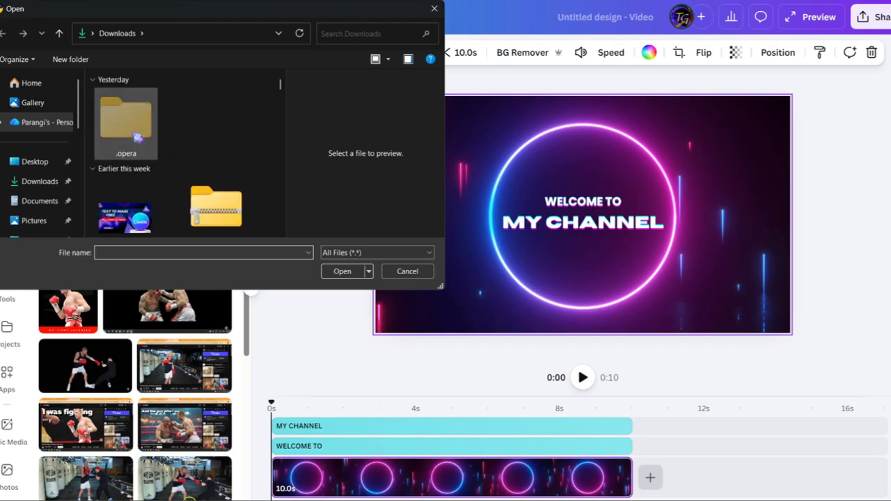
pyautogui.click(402, 272)
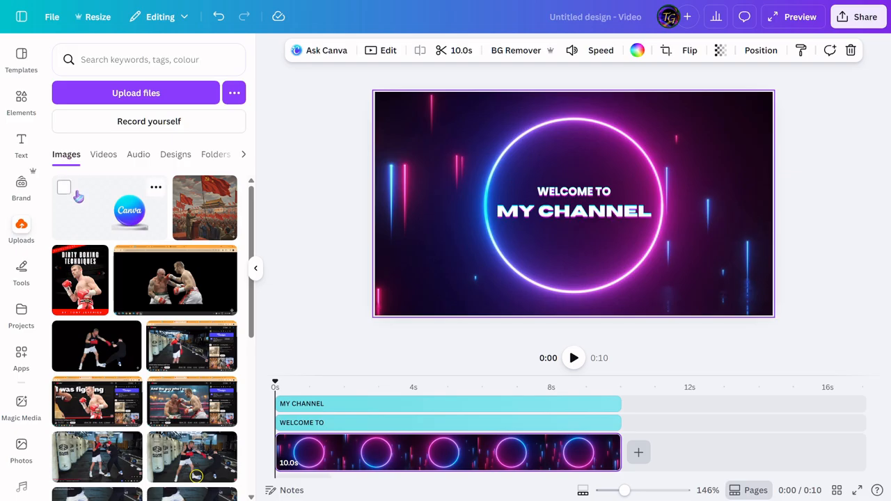
pyautogui.click(103, 156)
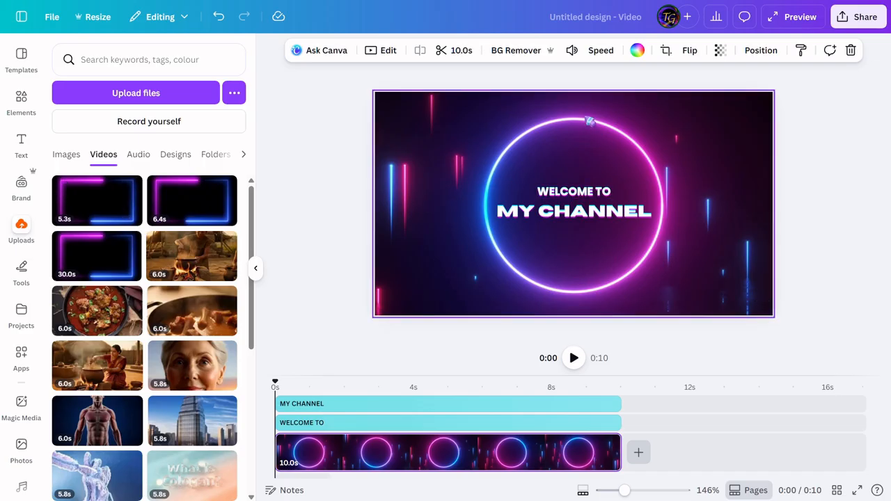
pyautogui.hotkey('ctrl', 'z')
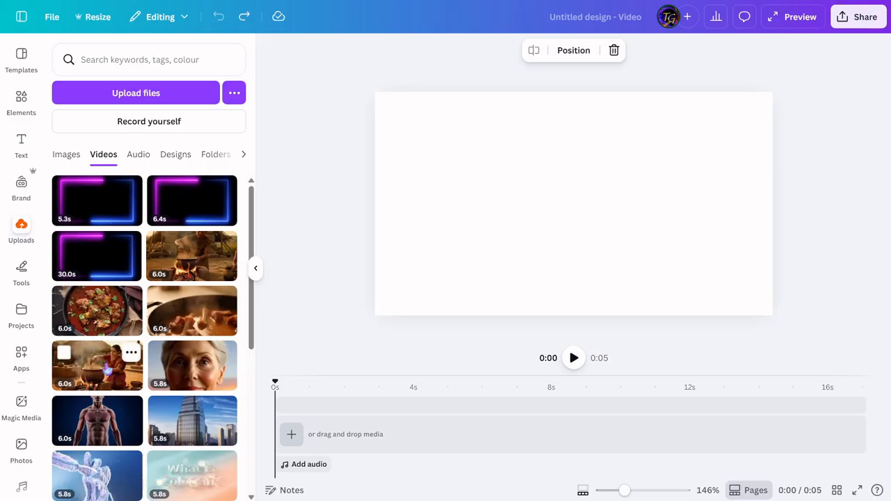
pyautogui.click(108, 370)
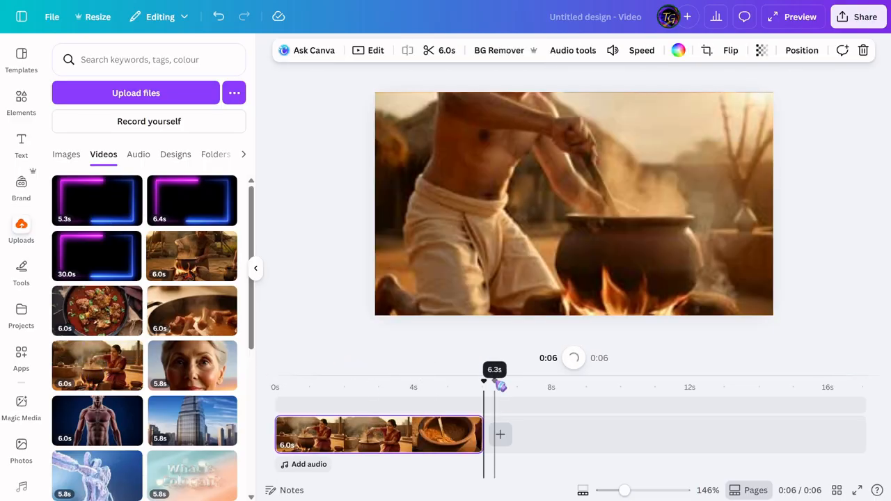
# Step: View the uploaded audio files and briefly play the cooking clip from its start
pyautogui.click(282, 387)
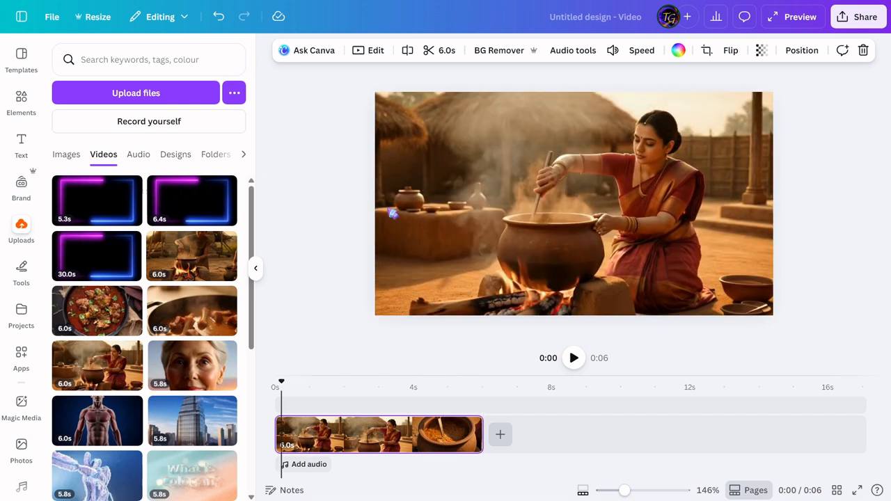
pyautogui.click(139, 155)
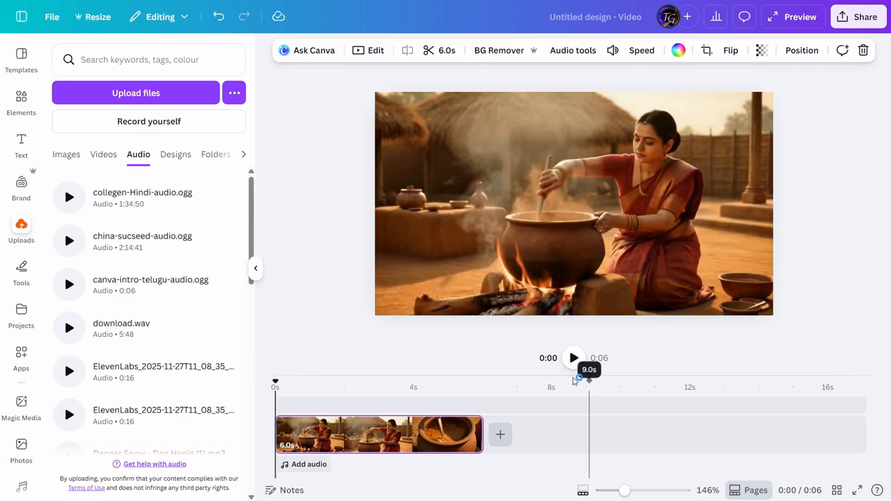
pyautogui.click(577, 367)
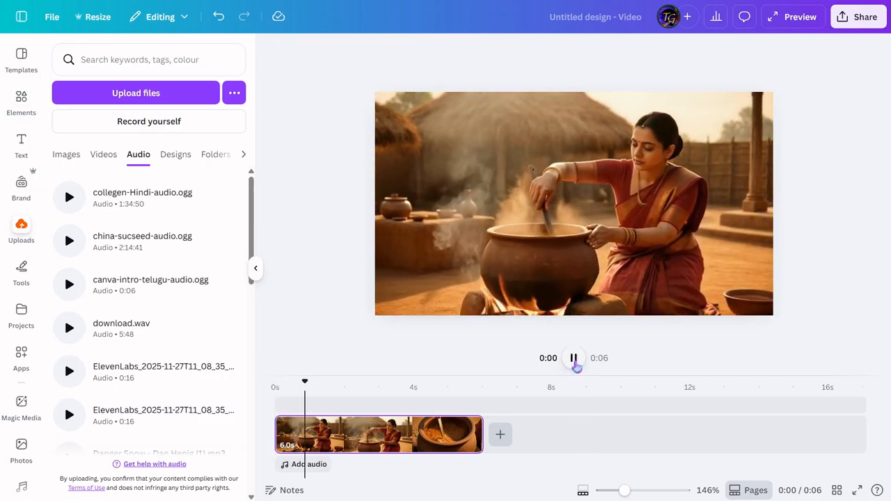
pyautogui.click(575, 360)
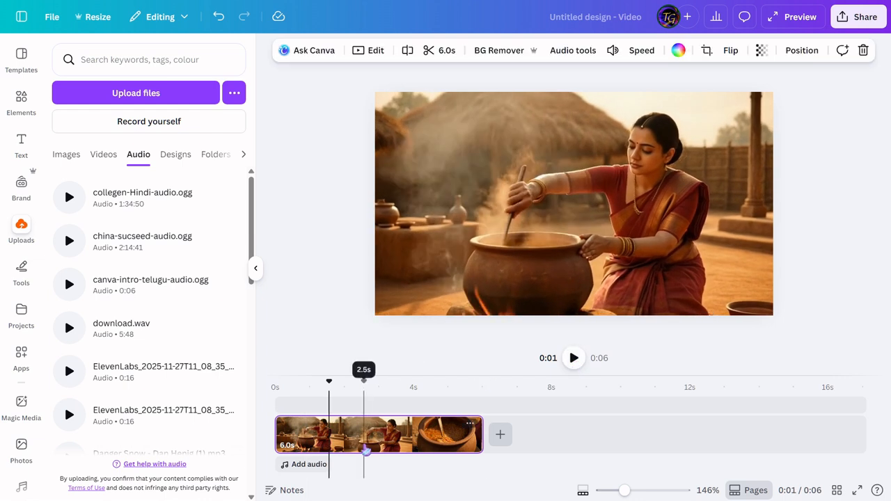
# Step: Lower the cooking clip's volume to 48 and mute it completely
pyautogui.click(364, 442)
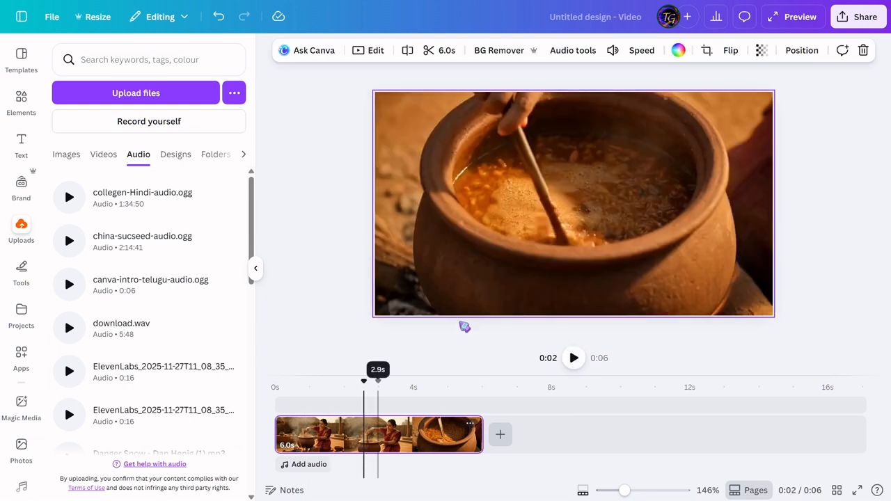
pyautogui.click(612, 50)
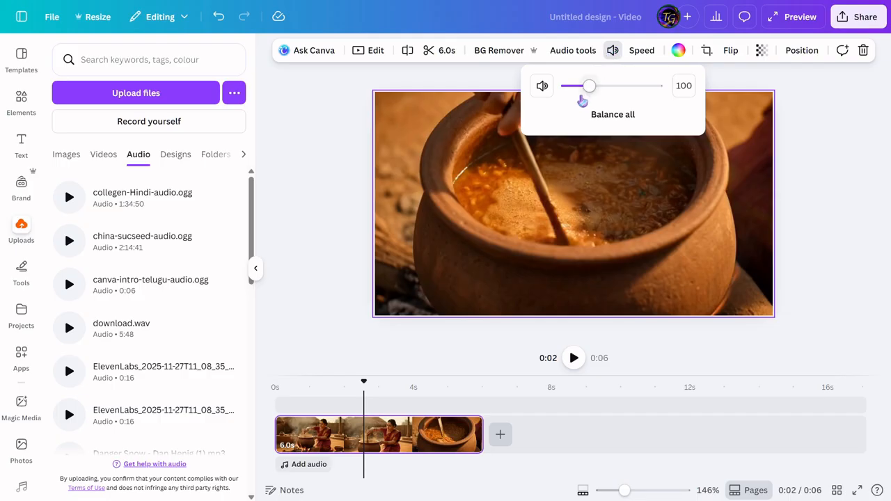
pyautogui.moveTo(587, 92); pyautogui.dragTo(577, 90)
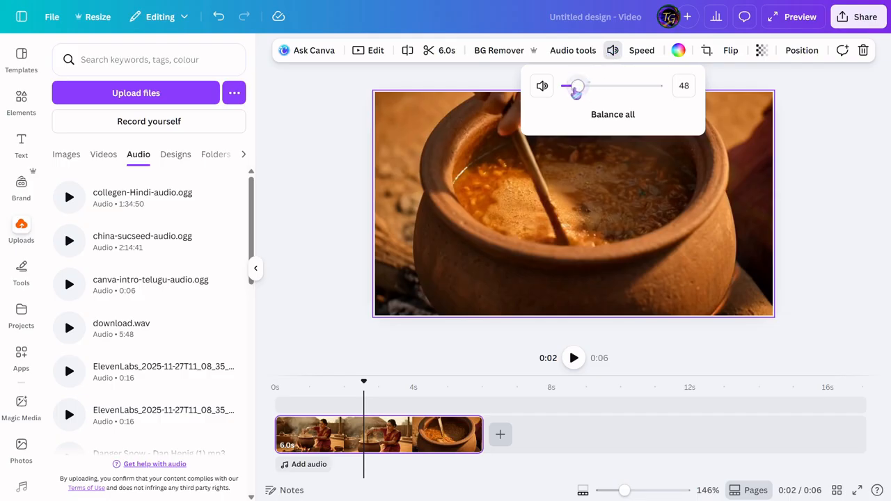
pyautogui.click(542, 87)
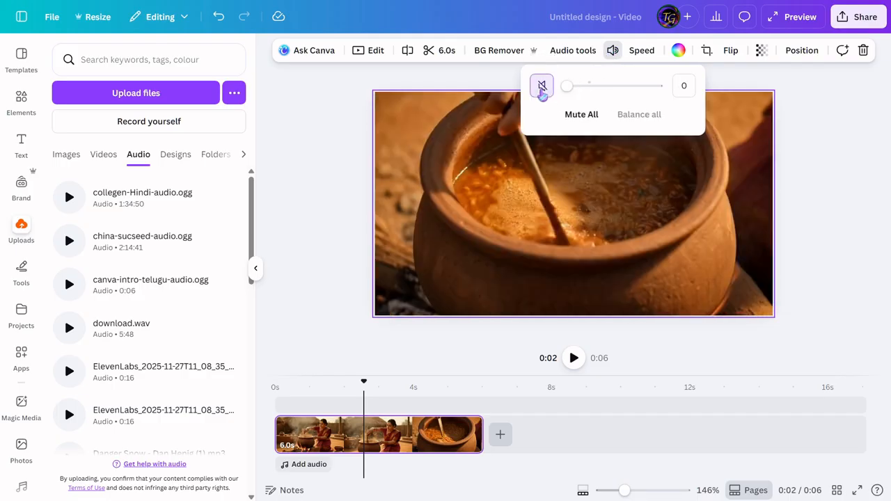
# Step: Move the playhead earlier in the cooking clip and detach the video from the background
pyautogui.moveTo(363, 382); pyautogui.dragTo(319, 379)
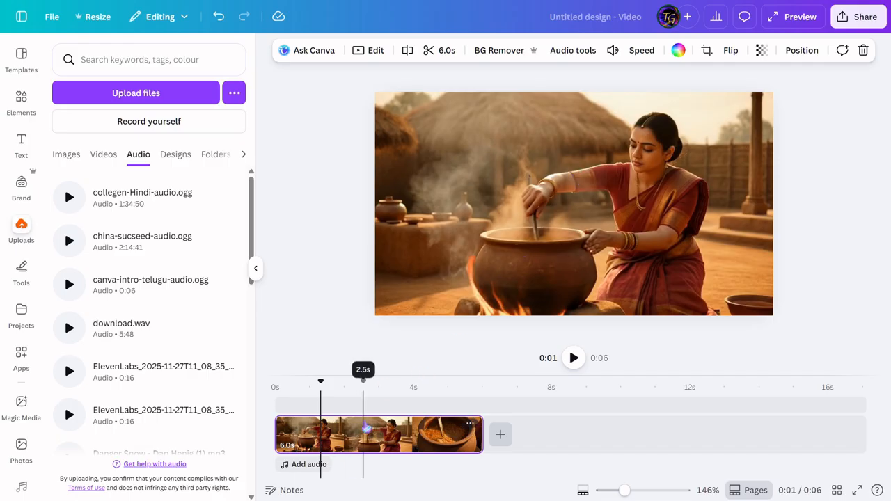
pyautogui.rightClick(374, 434)
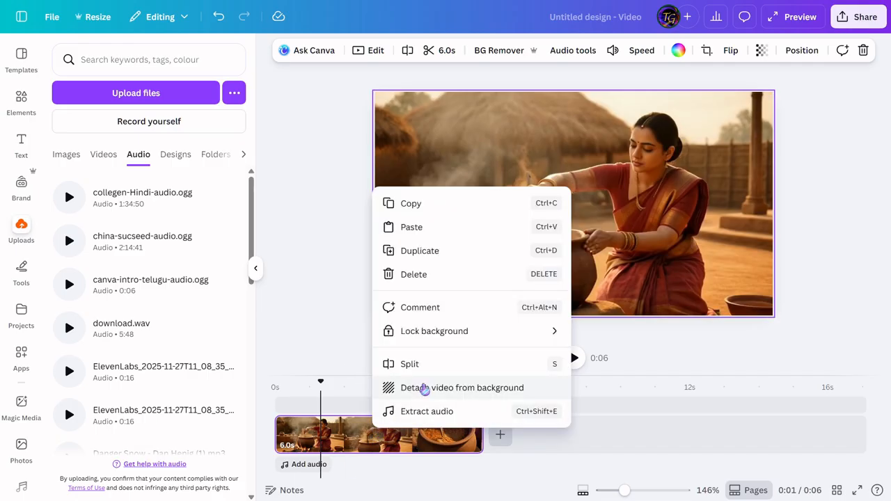
pyautogui.click(423, 388)
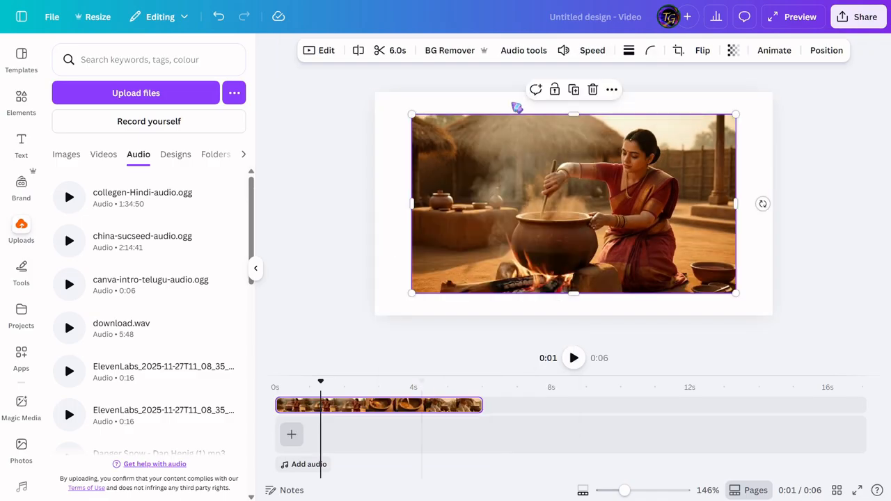
pyautogui.click(395, 139)
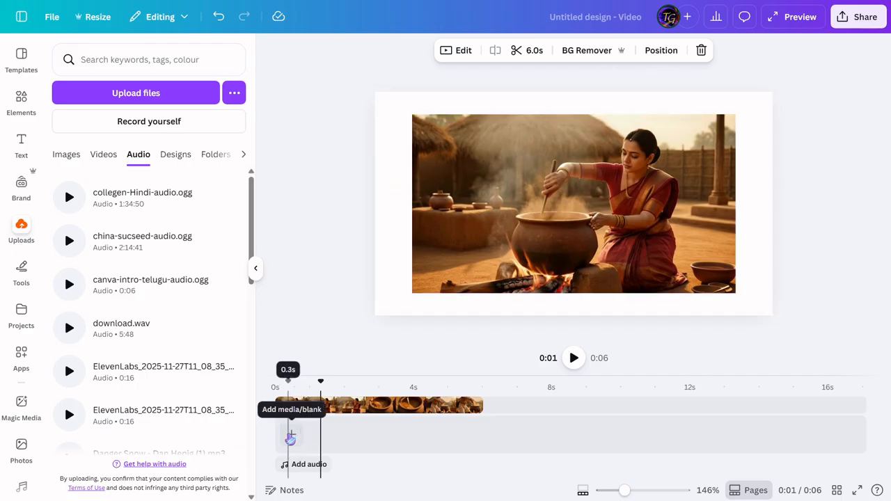
# Step: Add a blank background clip beneath the detached video and extend it to 6.0 s
pyautogui.click(289, 435)
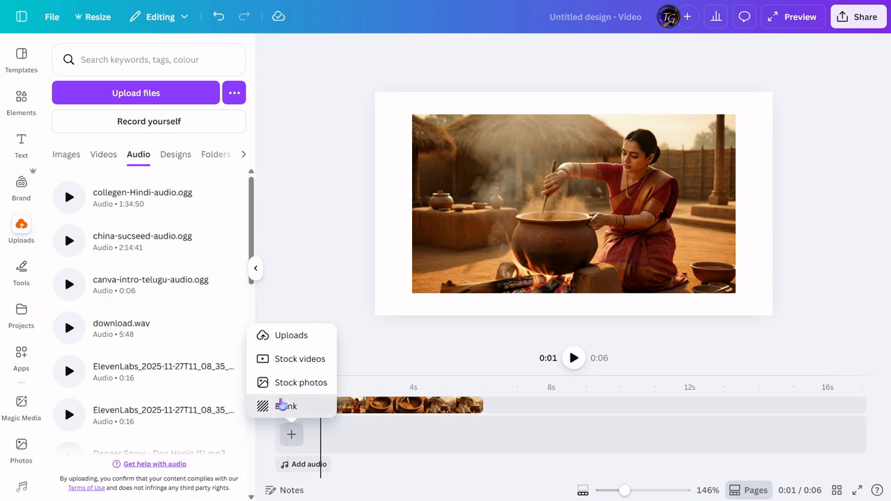
pyautogui.click(278, 406)
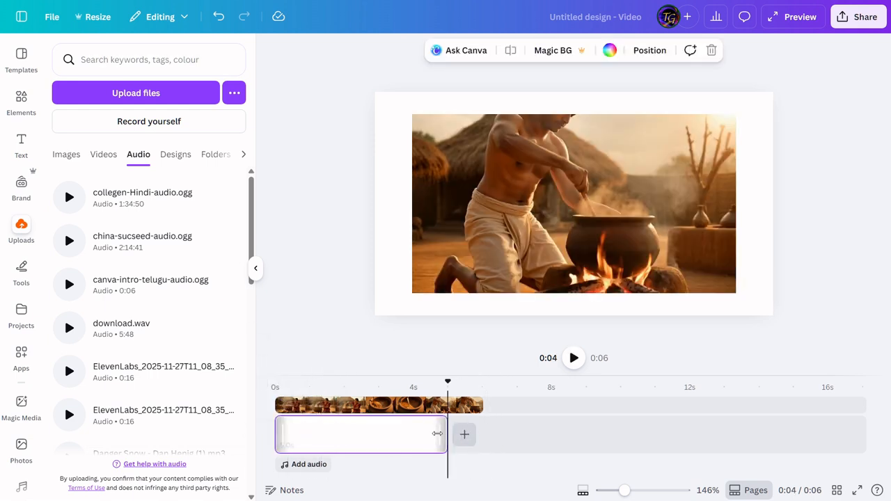
pyautogui.moveTo(443, 434); pyautogui.dragTo(483, 434)
# Step: Try purple and red on the blank background clip and set its colour to black
pyautogui.click(361, 443)
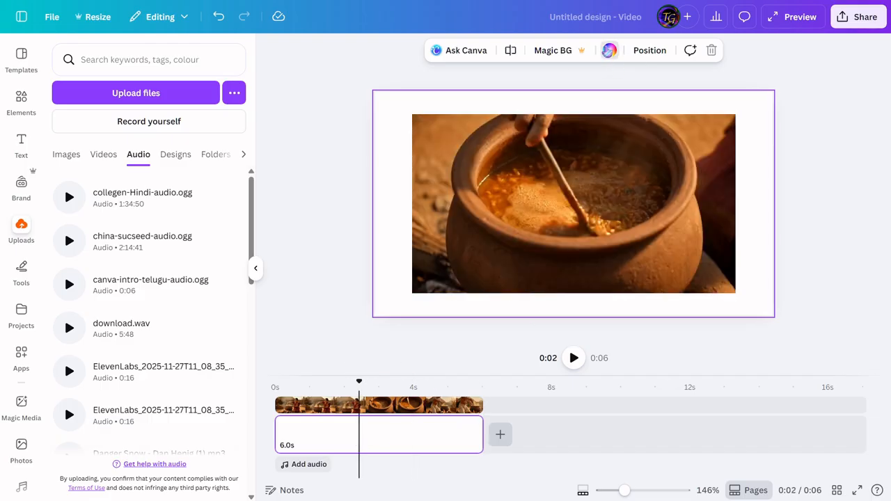
pyautogui.click(609, 50)
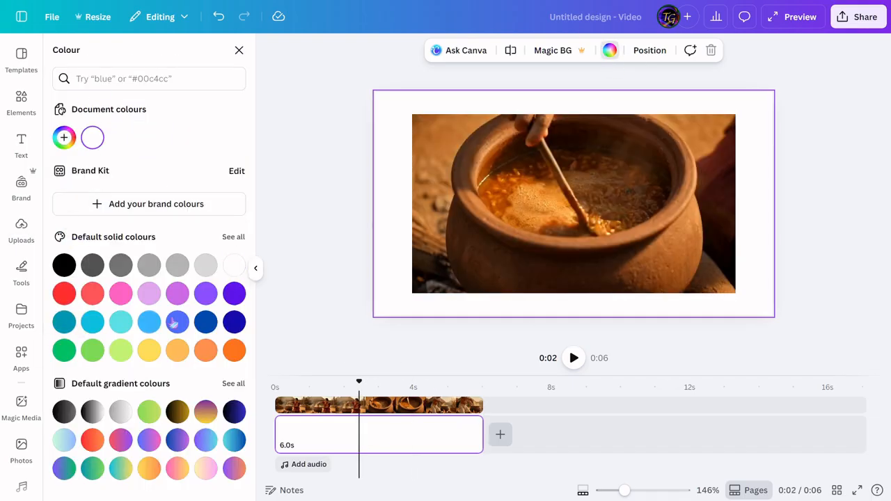
pyautogui.click(235, 294)
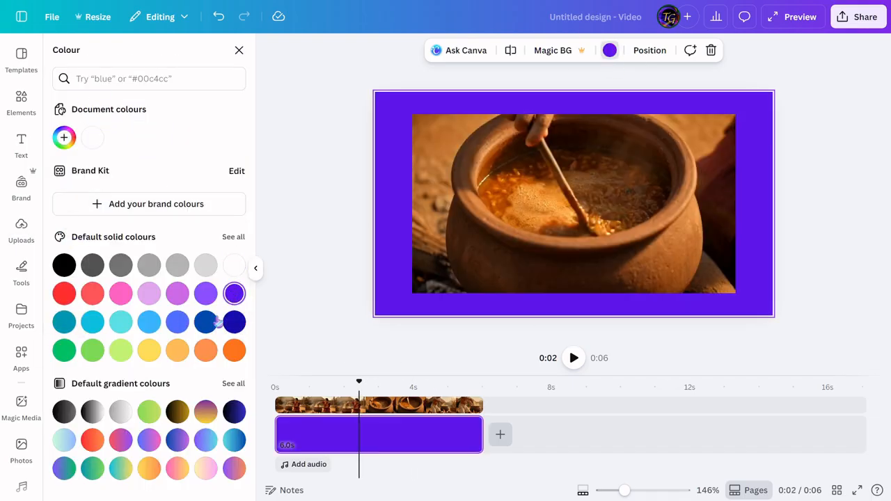
pyautogui.click(66, 294)
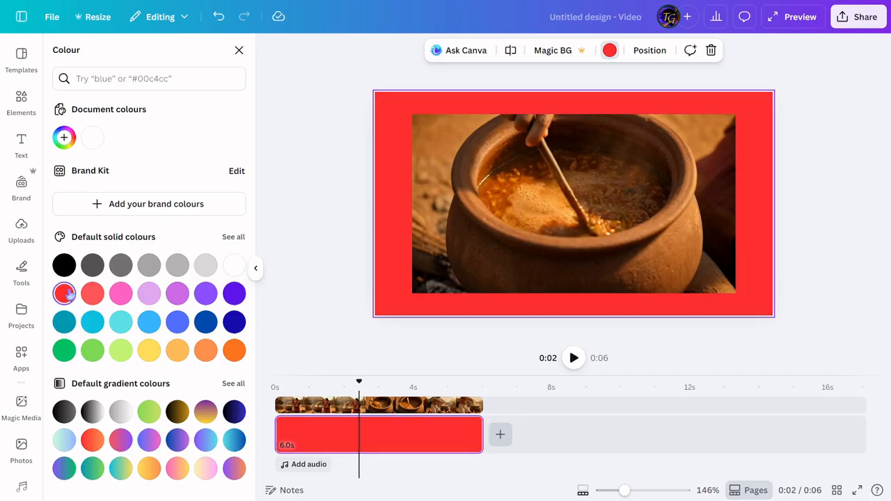
pyautogui.click(64, 265)
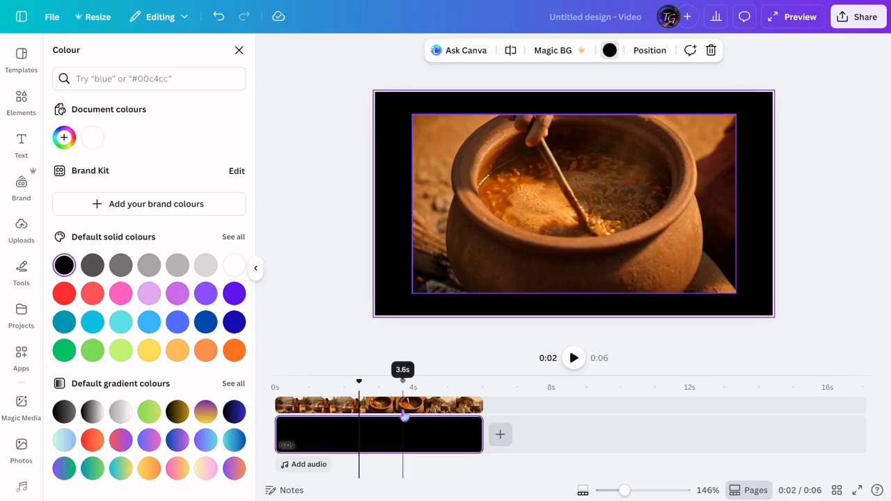
# Step: Set the detached cooking video as the background
pyautogui.rightClick(464, 259)
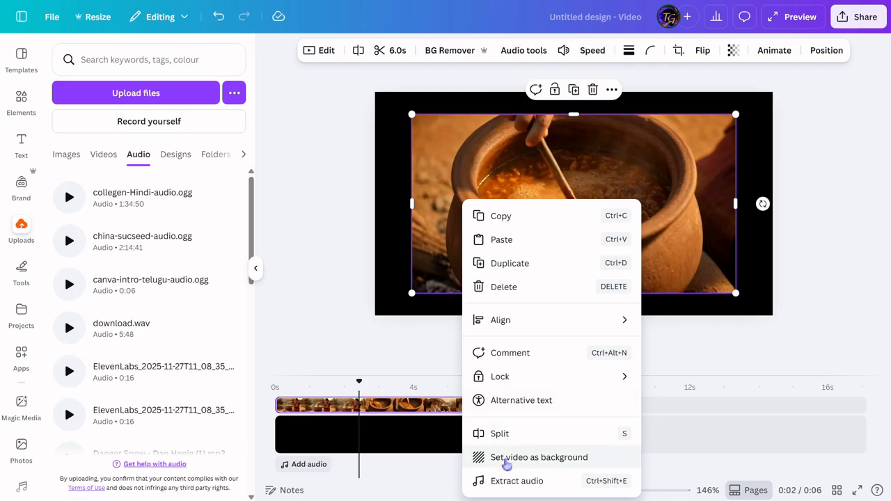
pyautogui.click(506, 463)
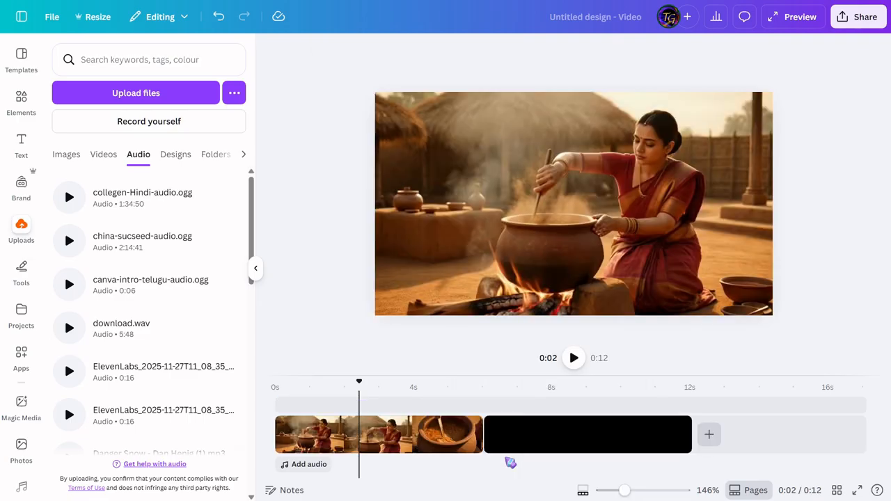
# Step: Delete the black background clip that follows the cooking video and select the remaining cooking clip
pyautogui.click(584, 435)
pyautogui.press('Delete')
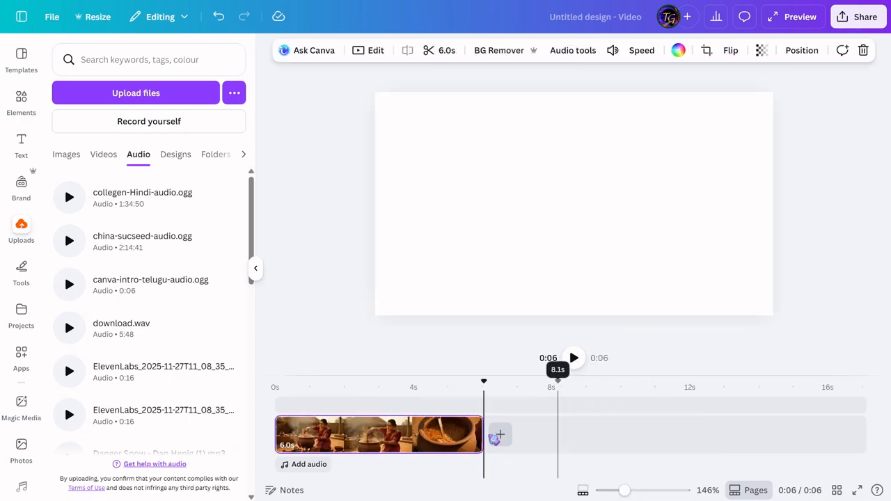
pyautogui.click(337, 435)
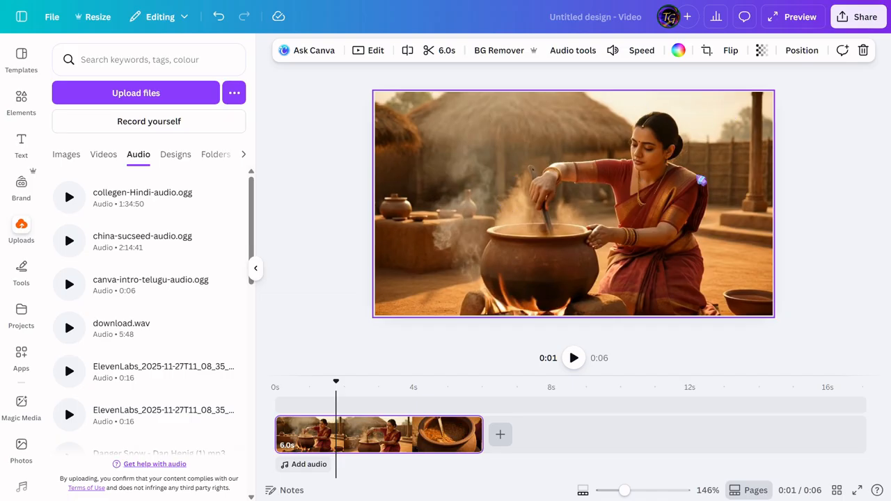
pyautogui.click(21, 56)
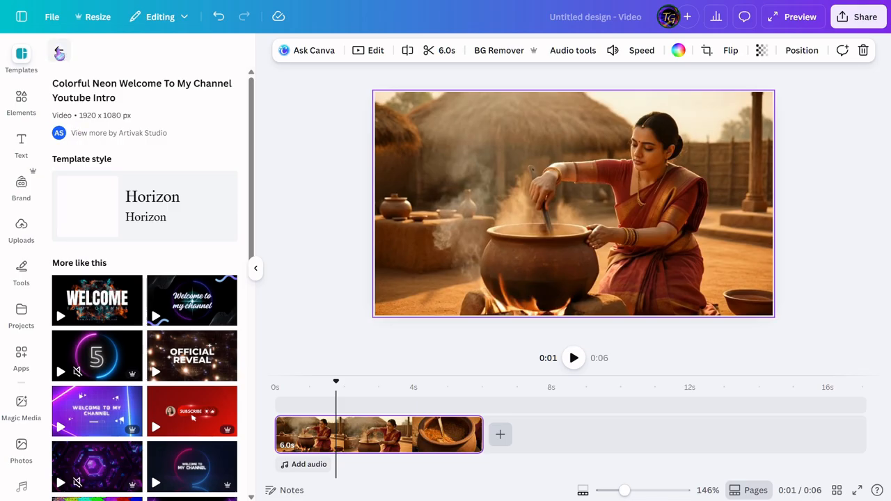
pyautogui.click(59, 54)
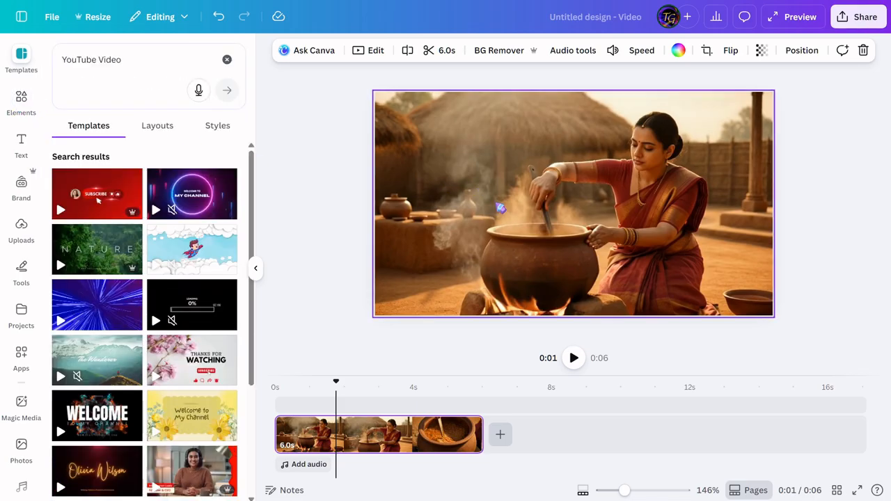
# Step: Search the elements for "mobile" and narrow the results to videos with vertical orientation
pyautogui.click(21, 101)
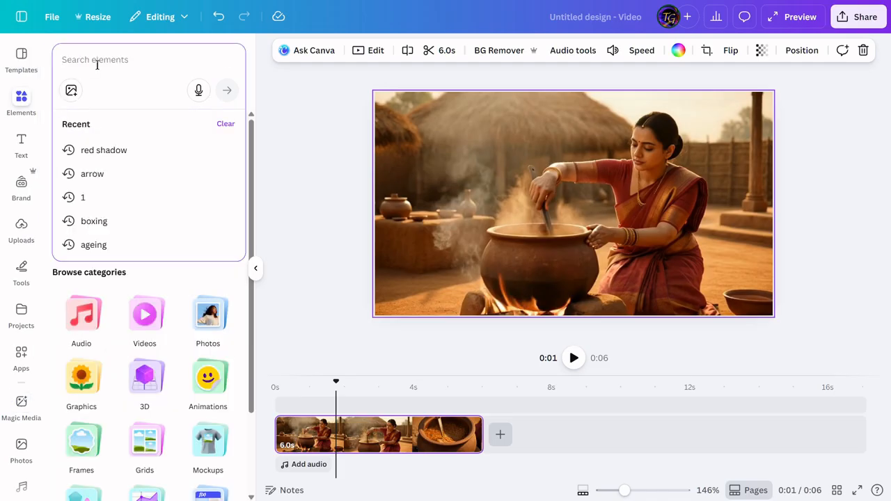
pyautogui.write('mobile')
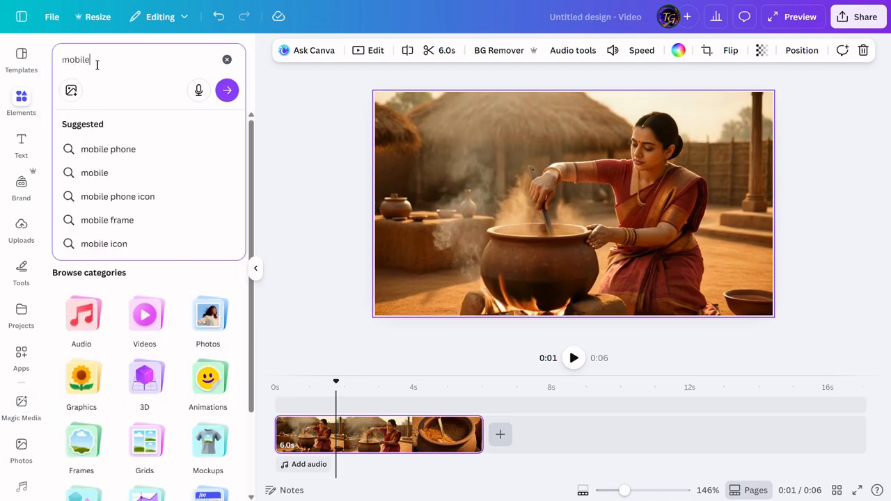
pyautogui.press('Return')
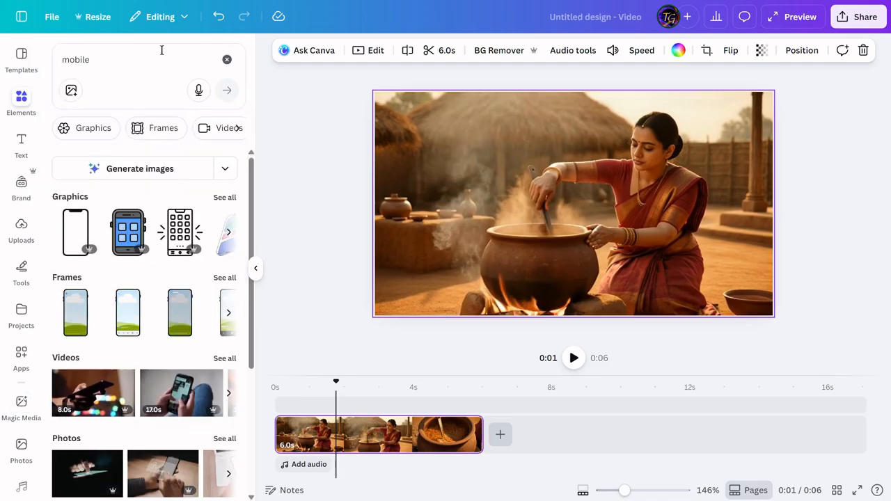
pyautogui.click(79, 362)
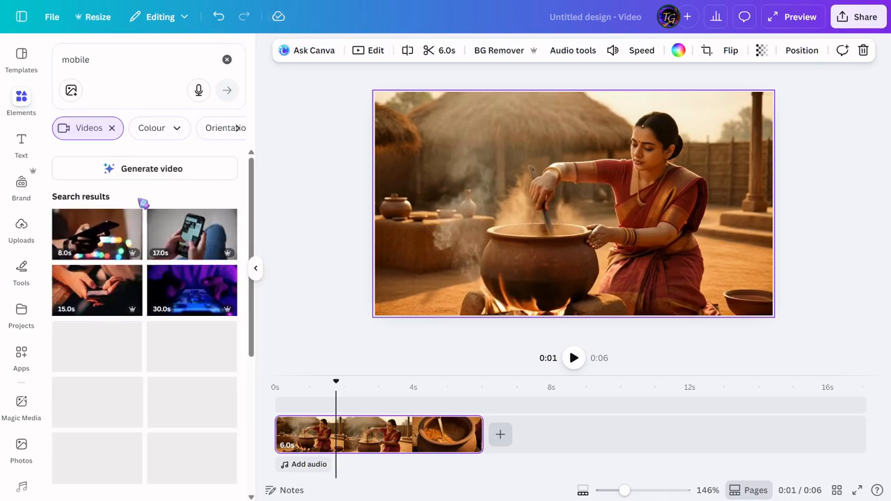
pyautogui.click(237, 133)
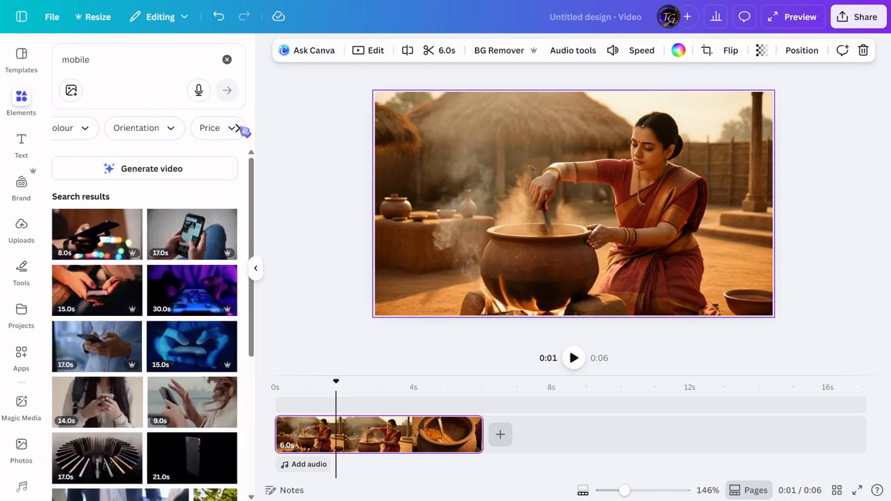
pyautogui.click(156, 135)
pyautogui.click(68, 181)
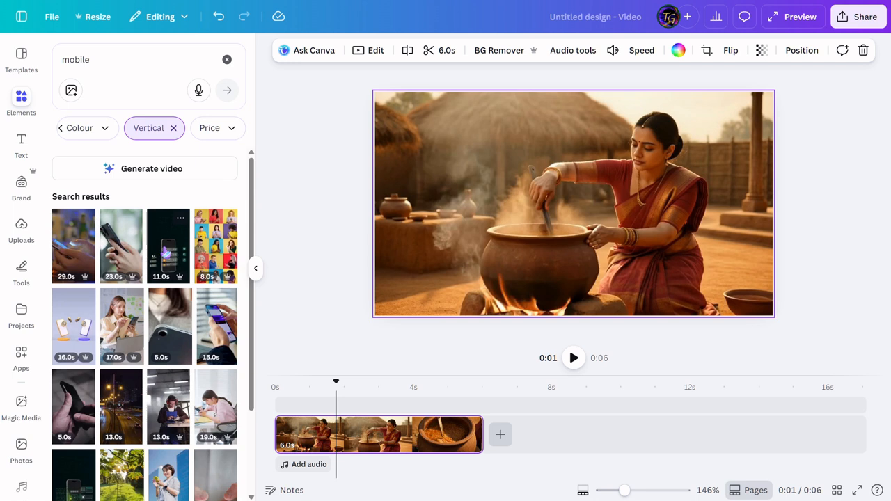
# Step: Add the 11.0 s vertical phone video as an overlay detached from the background and trim it to 6.0 s
pyautogui.click(167, 251)
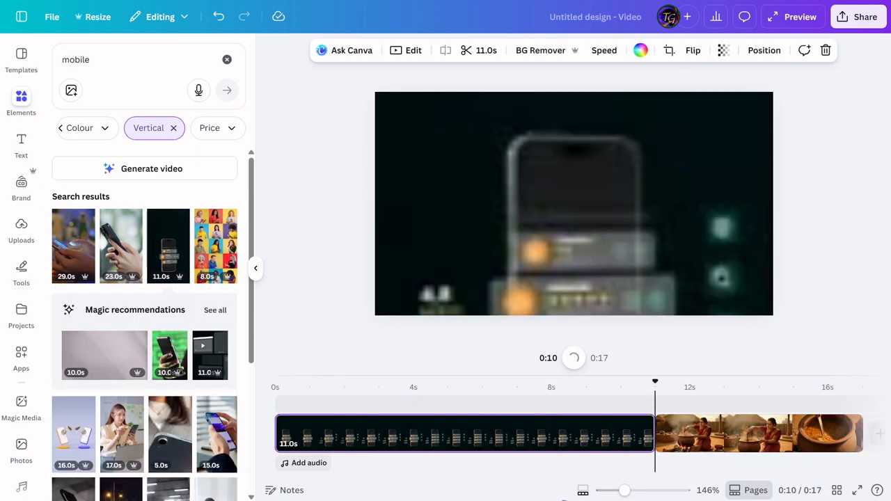
pyautogui.rightClick(497, 440)
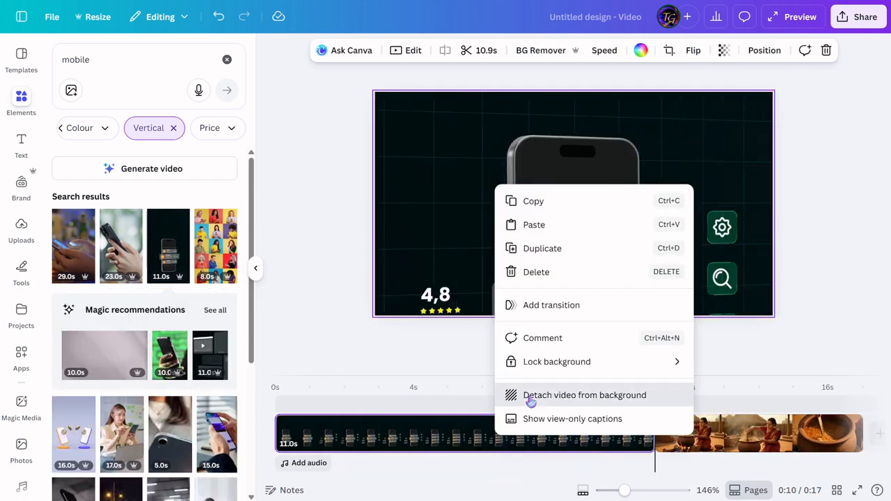
pyautogui.click(505, 394)
pyautogui.moveTo(649, 404); pyautogui.dragTo(479, 392)
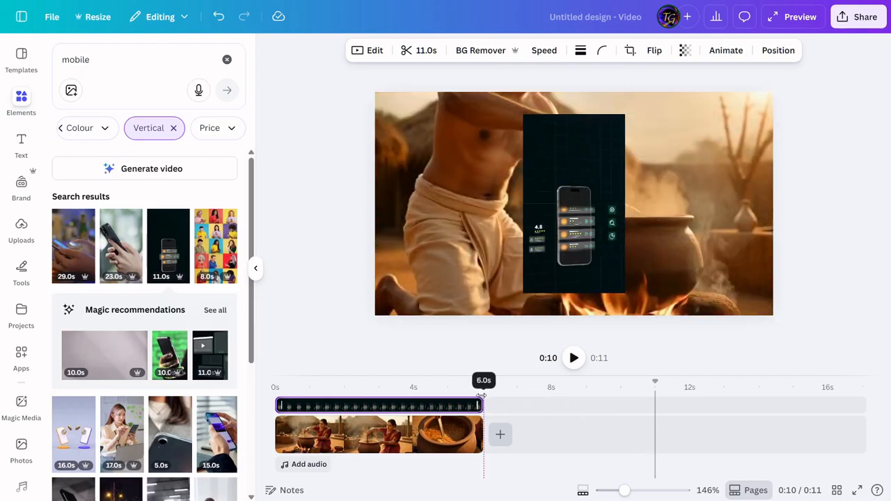
# Step: Shrink the phone video overlay to about half its size and move it to the upper right of the frame
pyautogui.click(351, 403)
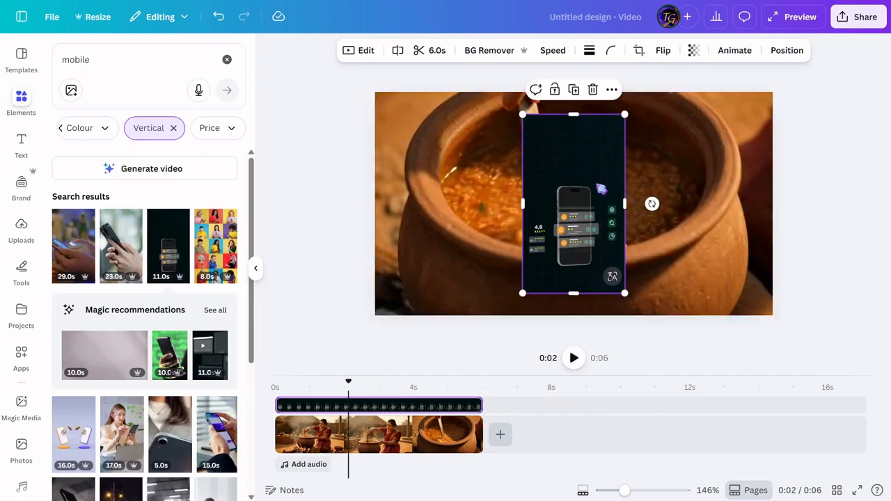
pyautogui.moveTo(524, 114); pyautogui.dragTo(572, 201)
pyautogui.moveTo(598, 247); pyautogui.dragTo(689, 161)
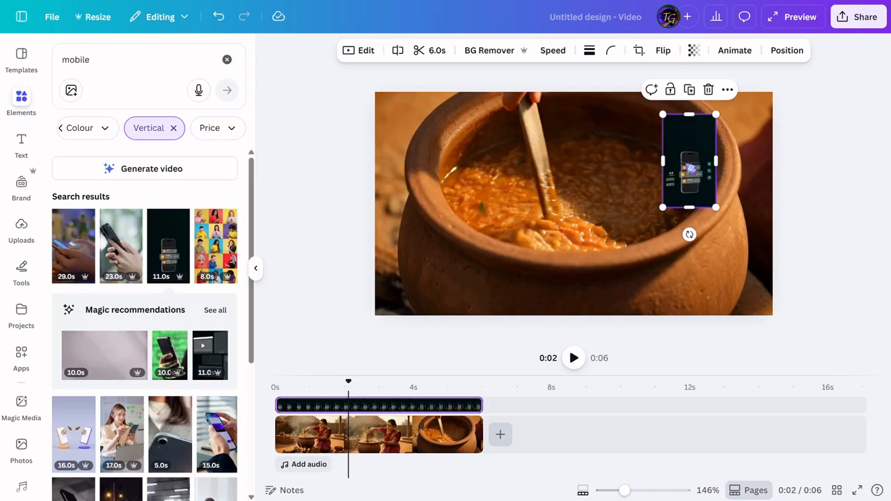
# Step: Remove the phone video's background and enlarge the overlay on the right side of the frame
pyautogui.click(490, 50)
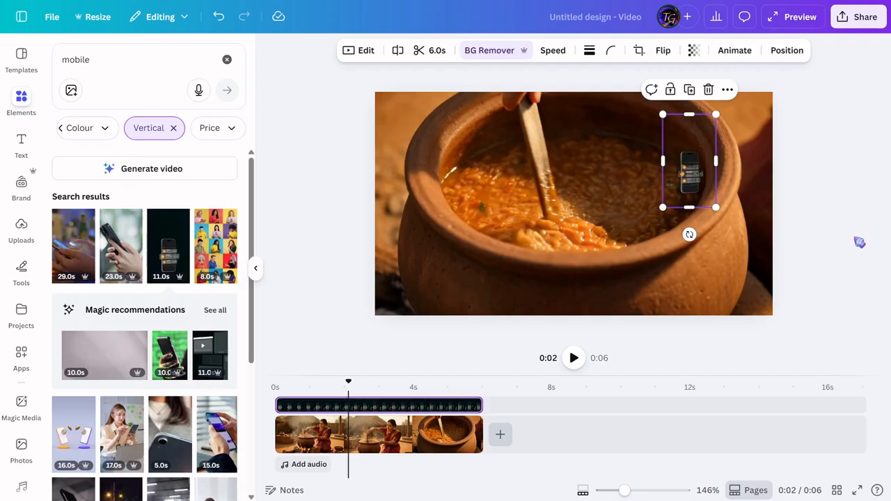
pyautogui.moveTo(663, 116); pyautogui.dragTo(632, 62)
pyautogui.moveTo(712, 205); pyautogui.dragTo(773, 284)
# Step: Play the cooking video with the phone overlay from the start and pause it at about 0:03
pyautogui.click(275, 380)
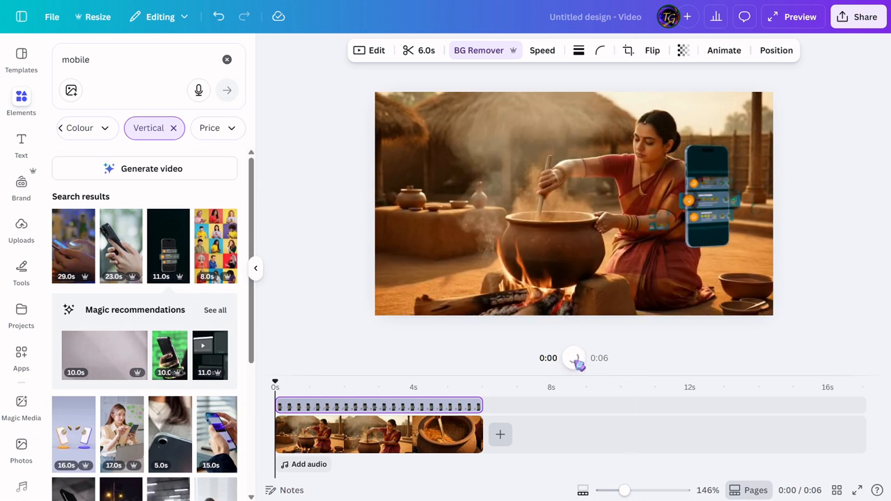
pyautogui.click(575, 358)
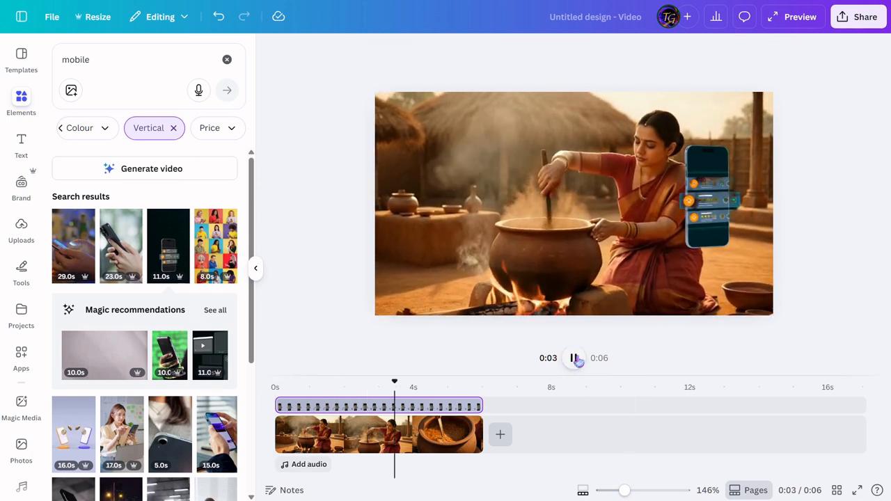
pyautogui.click(575, 358)
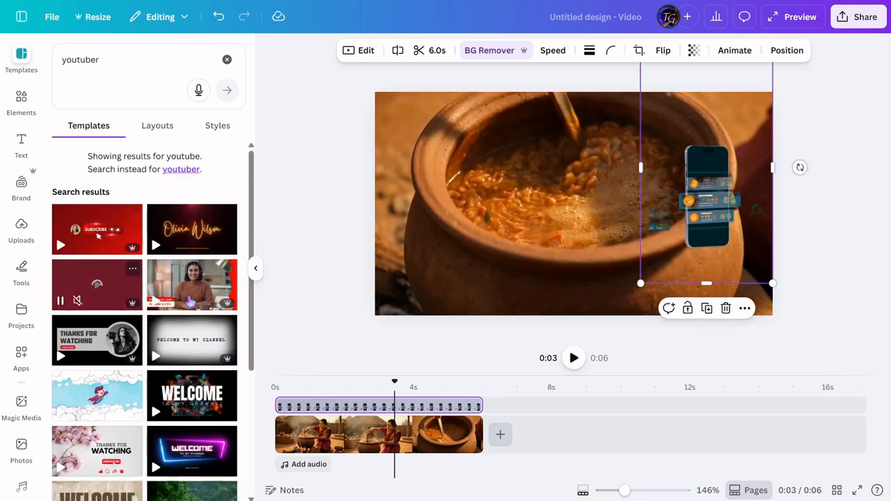
# Step: Apply the Red and White Typographic Lower Third YouTube Video Intro template to the video
pyautogui.click(97, 235)
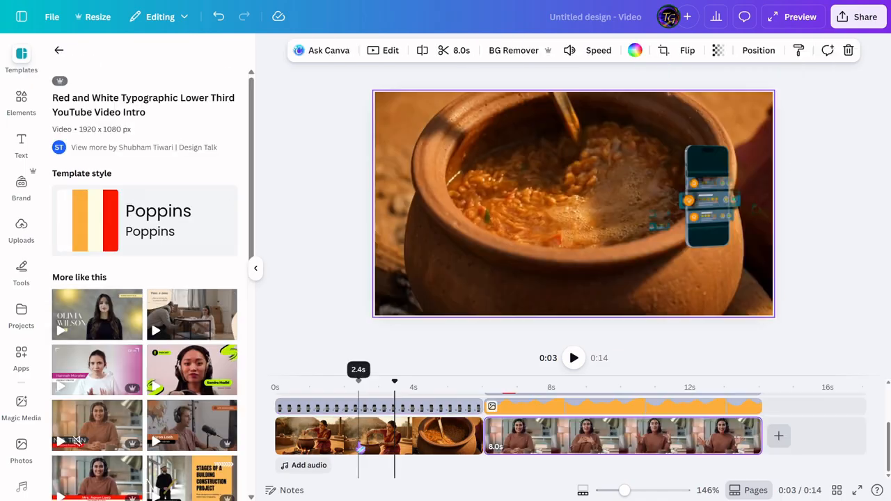
pyautogui.rightClick(441, 139)
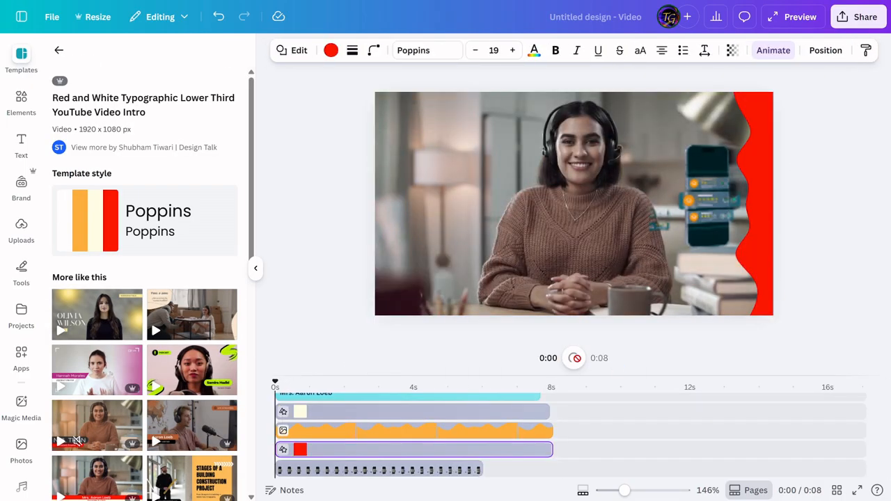
# Step: Move the phone overlay to the left of the presenter and delete the red wavy shape along the frame's right edge
pyautogui.moveTo(709, 198); pyautogui.dragTo(440, 164)
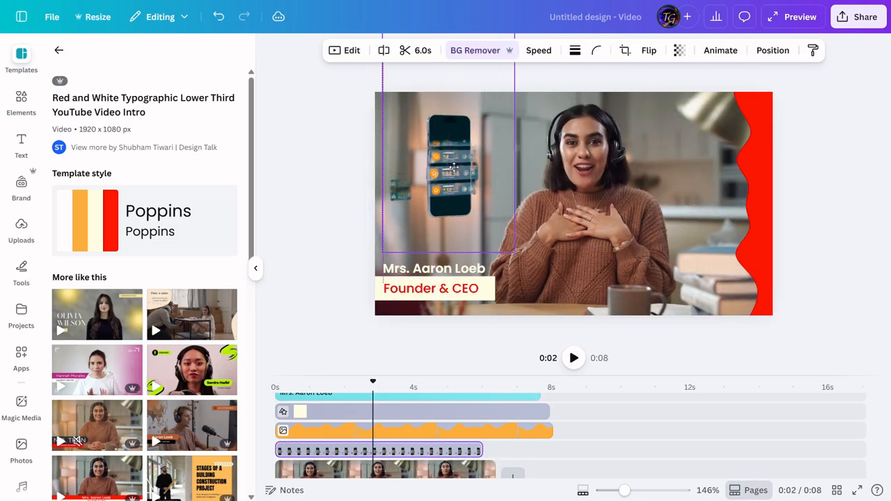
pyautogui.click(756, 204)
pyautogui.press('Delete')
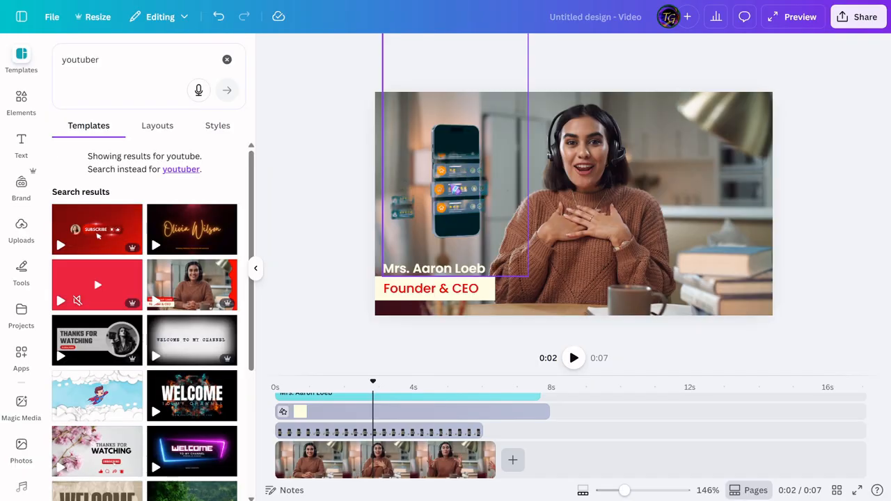
# Step: Clear the template search and examine the video speed settings of the presenter clip and the phone overlay
pyautogui.click(227, 60)
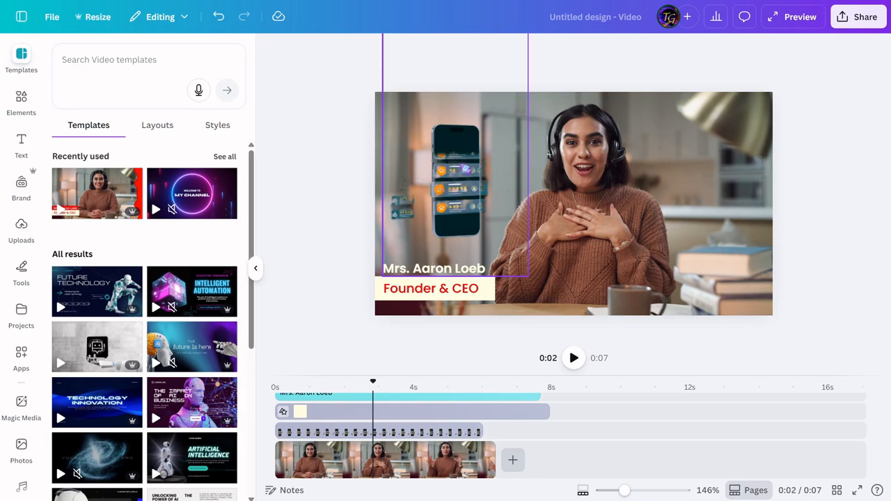
pyautogui.click(595, 137)
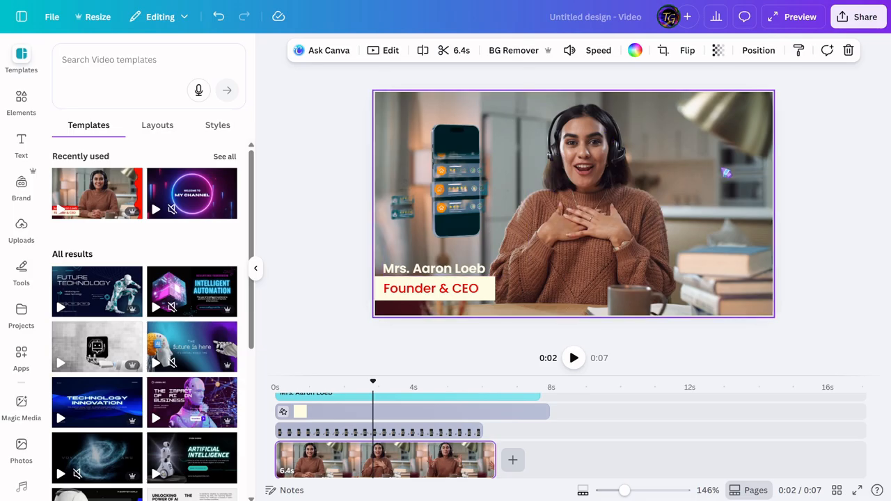
pyautogui.click(592, 53)
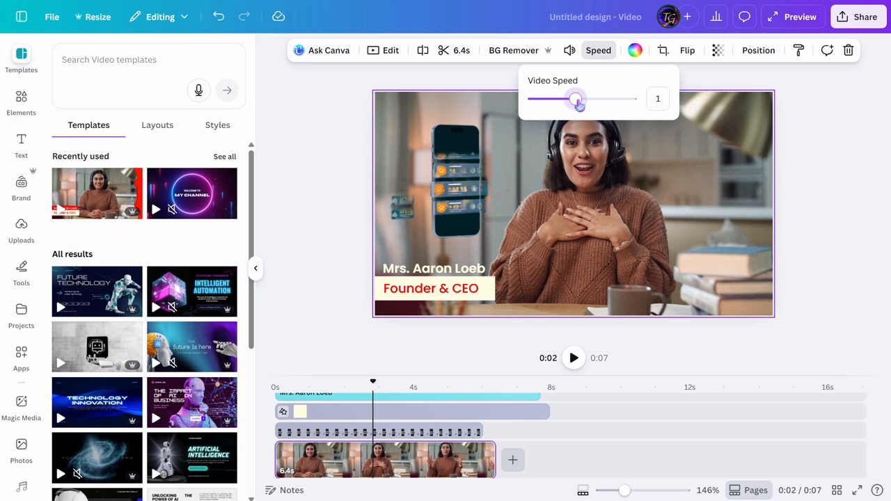
pyautogui.moveTo(579, 103)
pyautogui.mouseDown()
pyautogui.moveTo(636, 102)
pyautogui.moveTo(580, 103)
pyautogui.mouseUp()
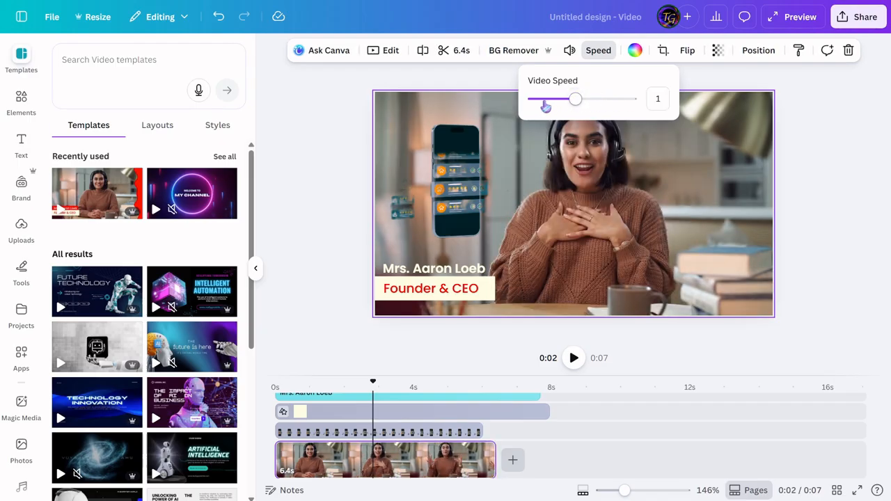
pyautogui.click(457, 180)
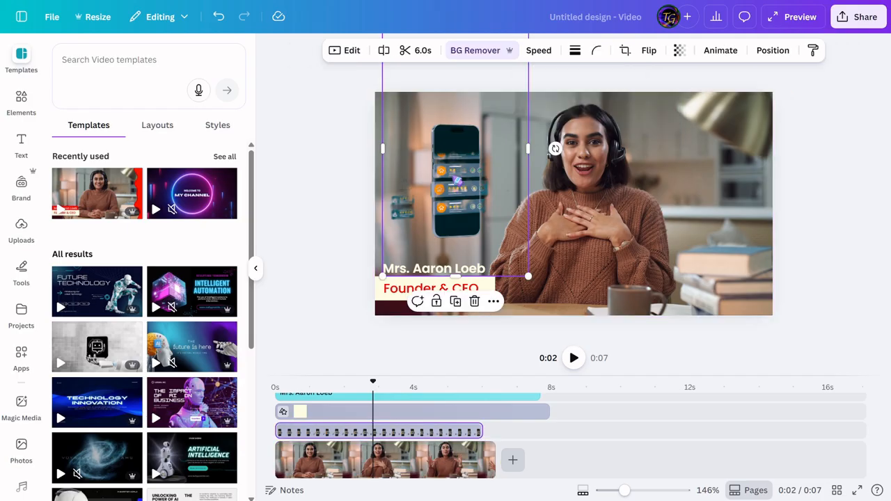
pyautogui.click(538, 52)
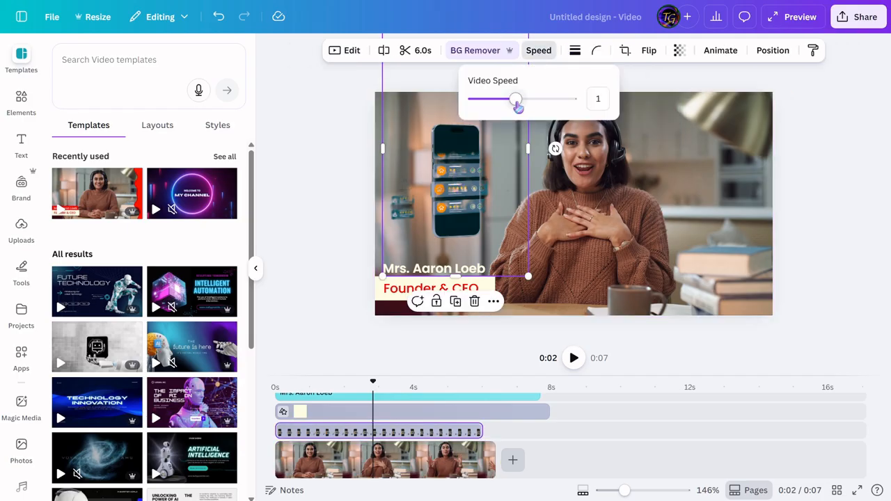
# Step: Split the presenter clip about 0.4 s from its start and select the short first piece
pyautogui.click(346, 386)
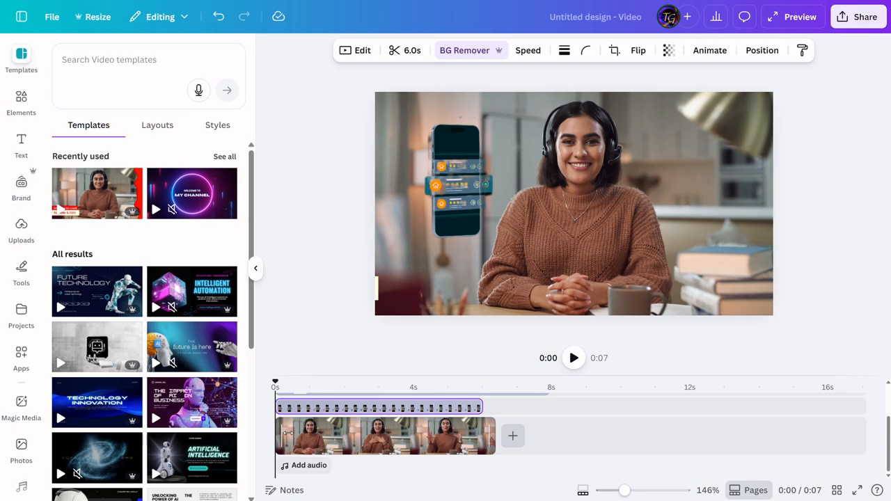
pyautogui.moveTo(281, 433); pyautogui.dragTo(294, 433)
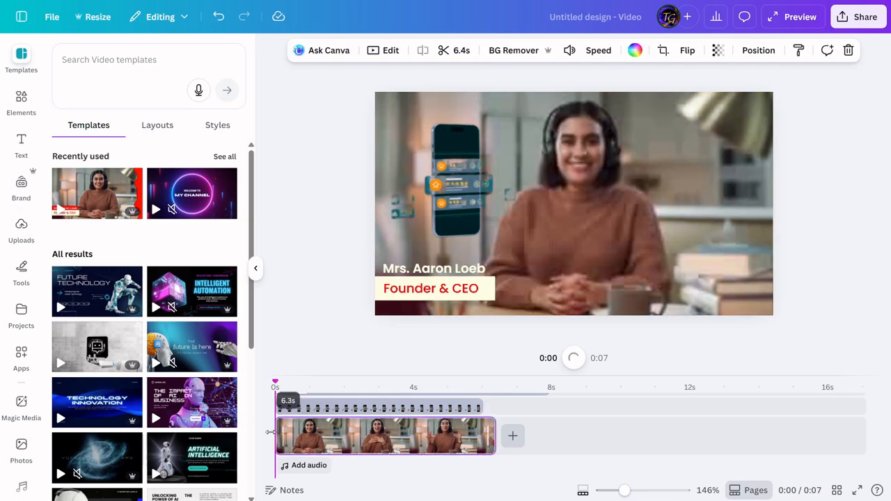
pyautogui.click(292, 383)
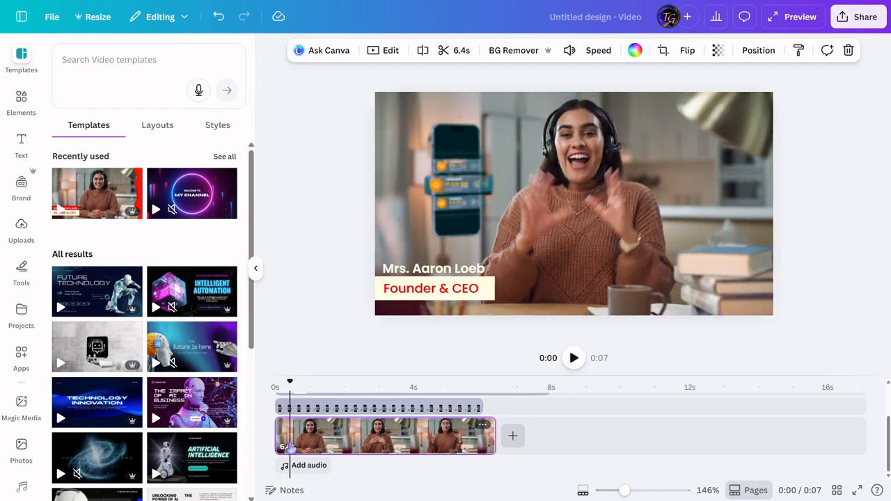
pyautogui.rightClick(291, 444)
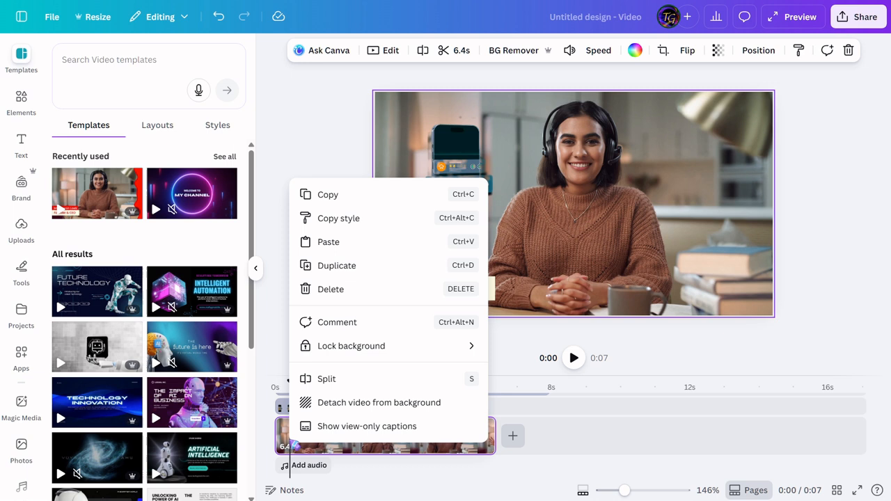
pyautogui.click(322, 378)
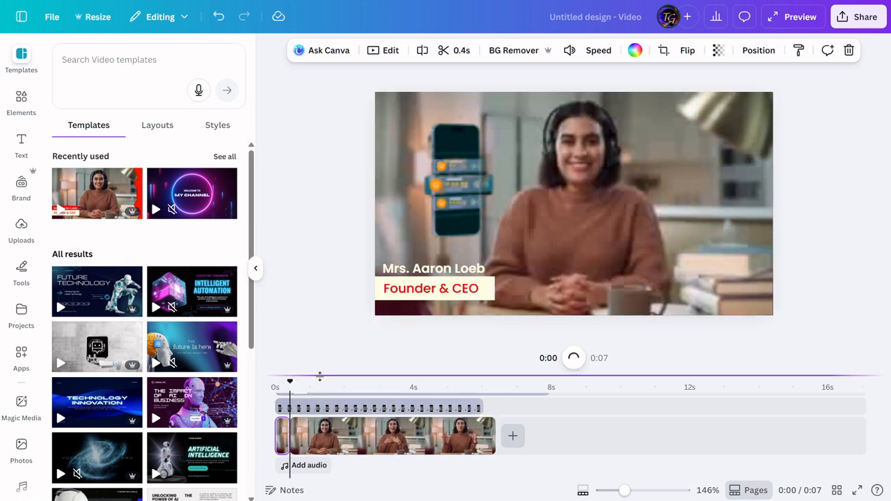
pyautogui.click(282, 436)
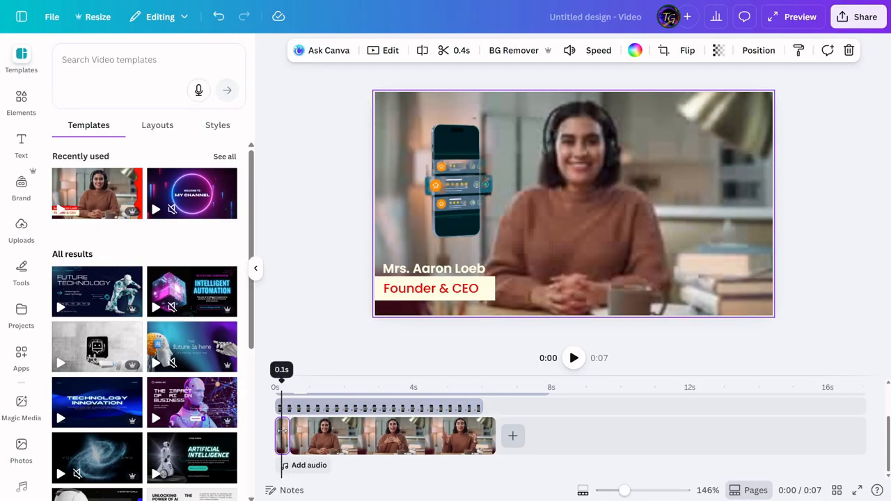
# Step: Delete the short first piece of the presenter clip and split the remaining clip at about 2.6 s
pyautogui.press('Delete')
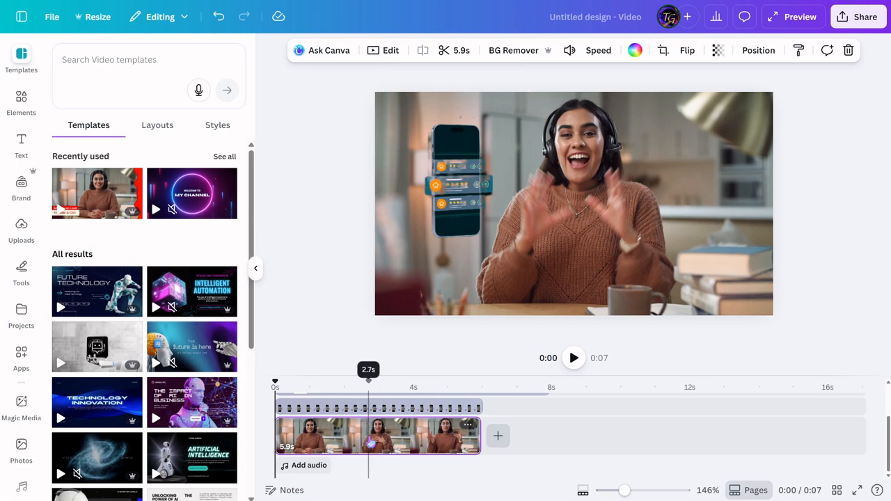
pyautogui.rightClick(374, 442)
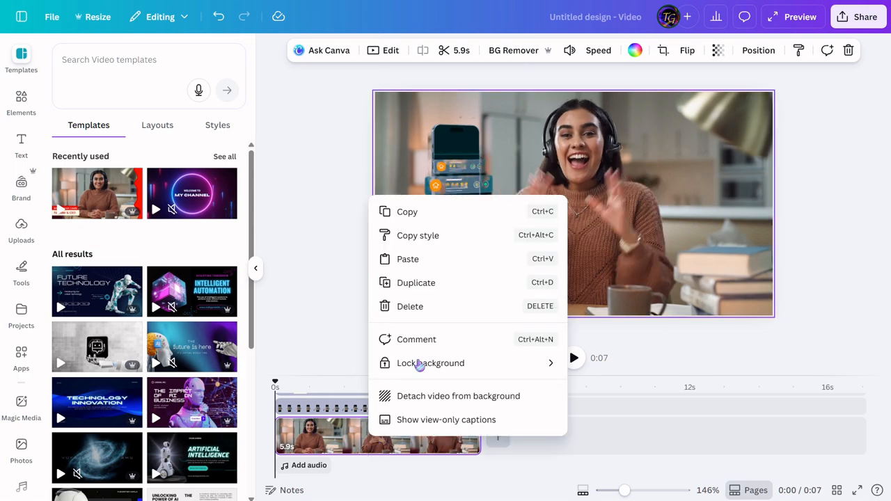
pyautogui.click(366, 451)
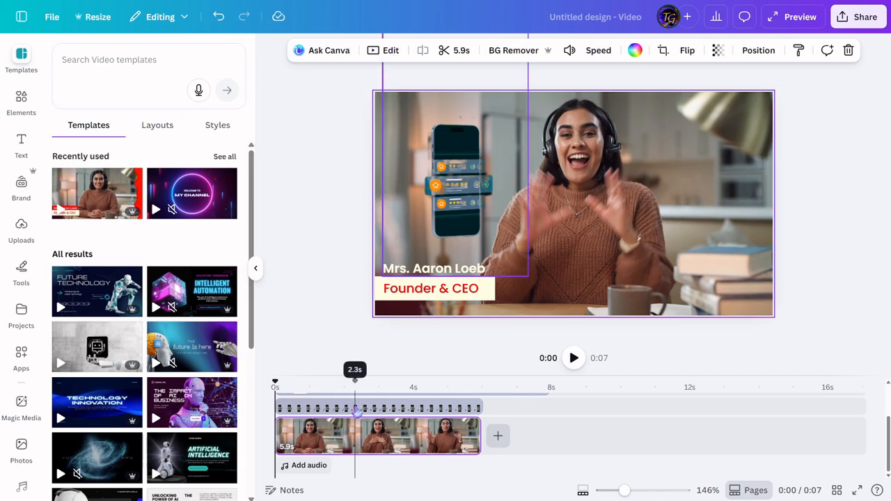
pyautogui.click(366, 394)
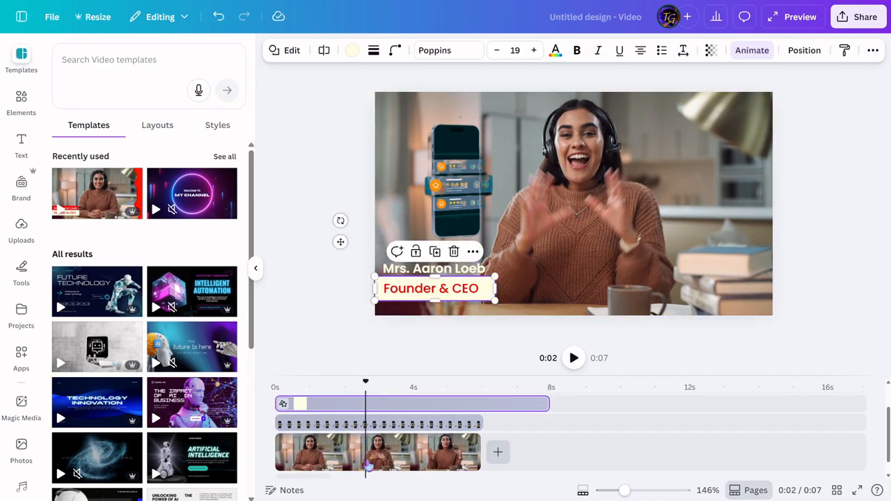
pyautogui.rightClick(371, 461)
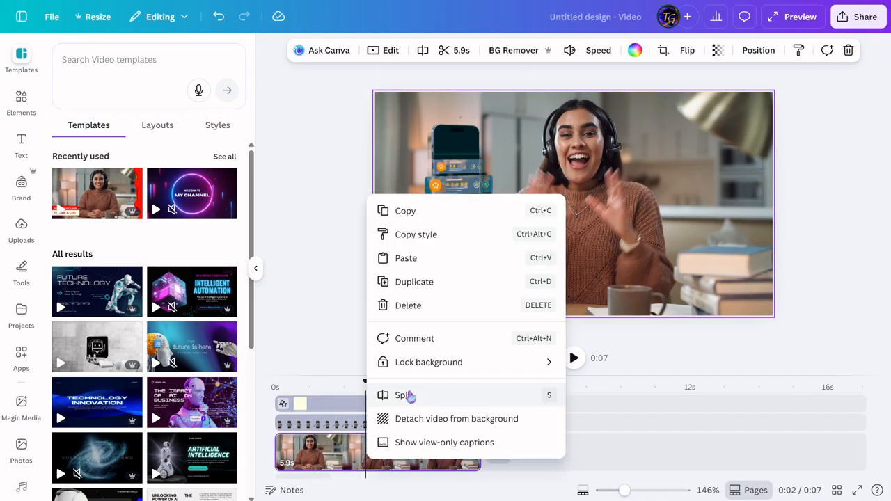
pyautogui.click(409, 395)
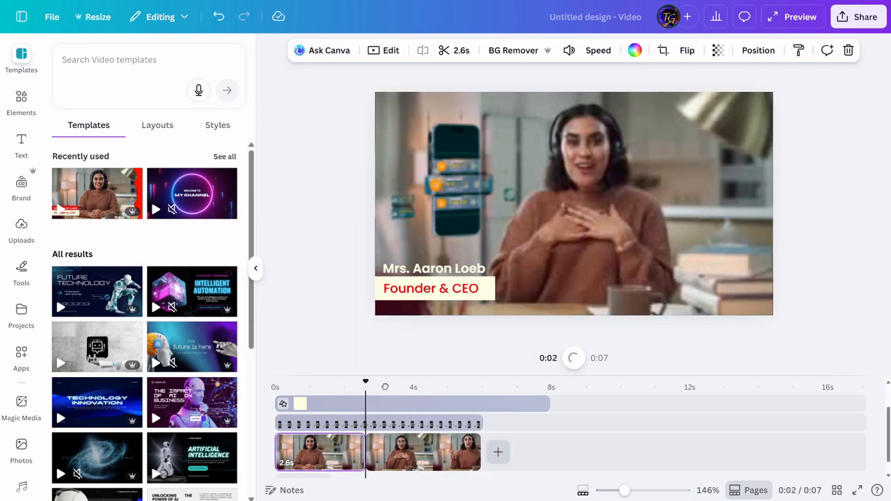
# Step: Split a piece of about 0.4 s off the start of the second presenter clip, select it, and undo the split
pyautogui.click(385, 385)
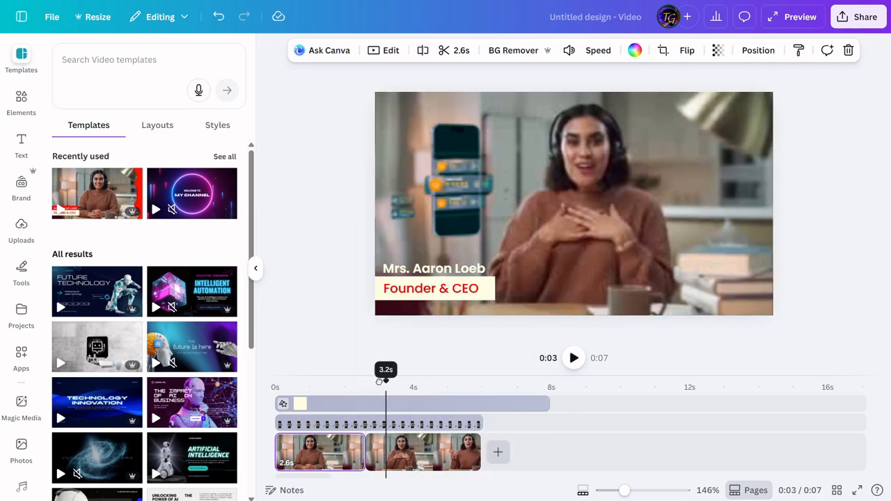
pyautogui.rightClick(387, 465)
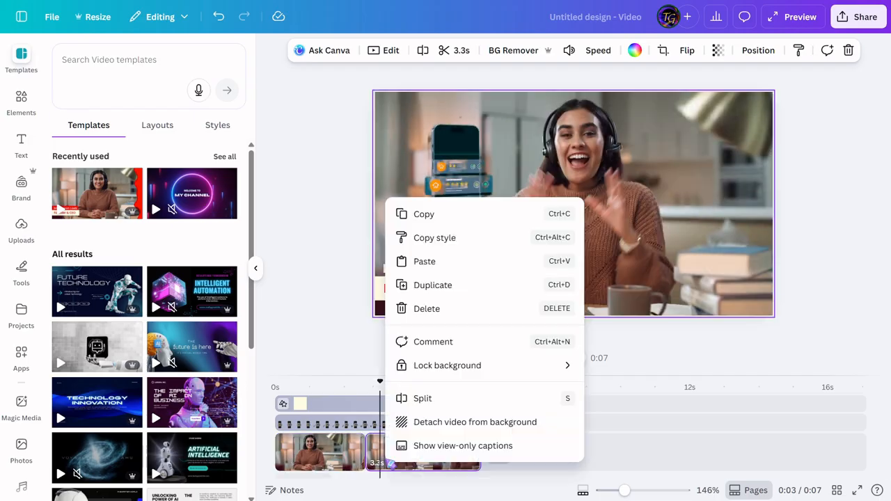
pyautogui.click(421, 405)
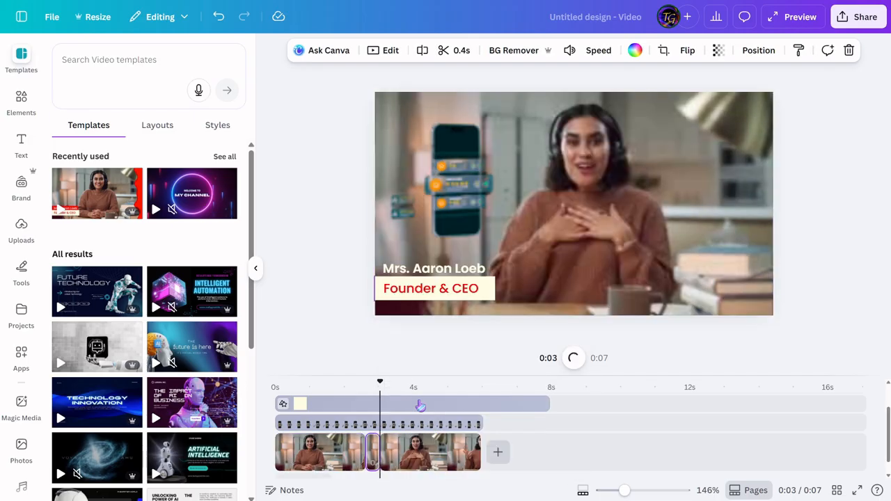
pyautogui.click(372, 452)
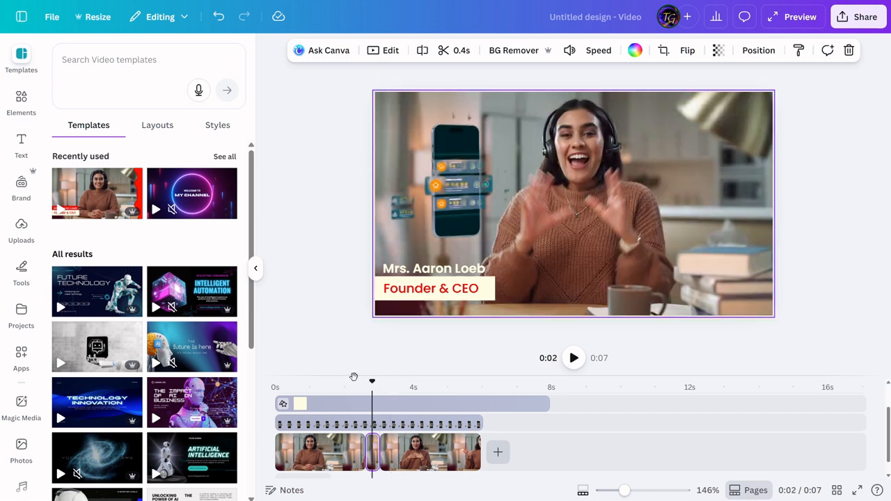
pyautogui.hotkey('ctrl', 'z')
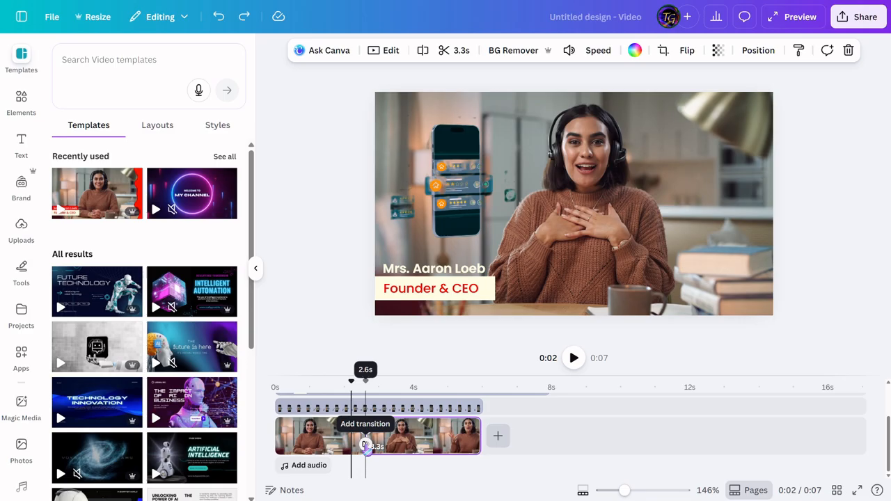
# Step: Add a Line Wipe transition between the two presenter clips and set its duration to 1.3 seconds
pyautogui.click(364, 445)
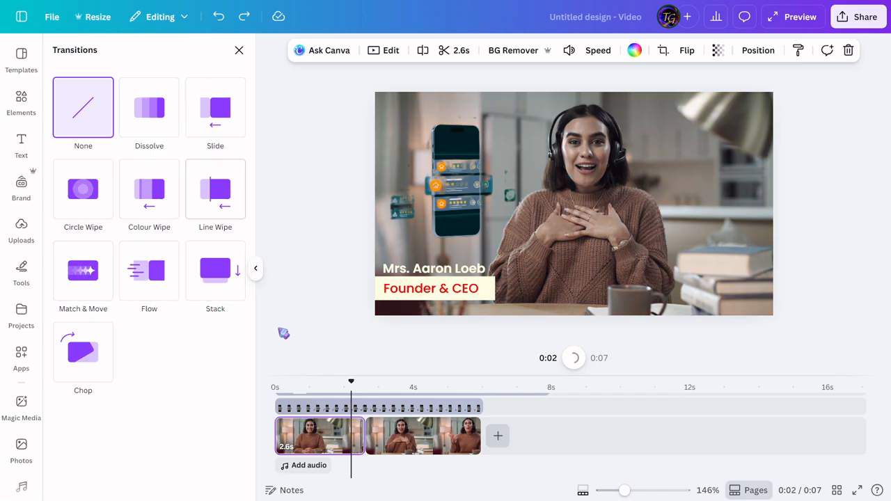
pyautogui.moveTo(350, 382); pyautogui.dragTo(366, 383)
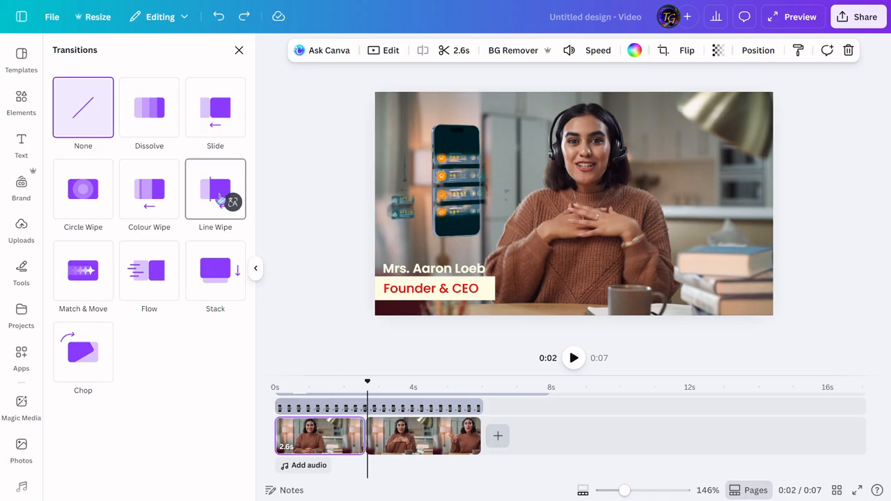
pyautogui.click(221, 200)
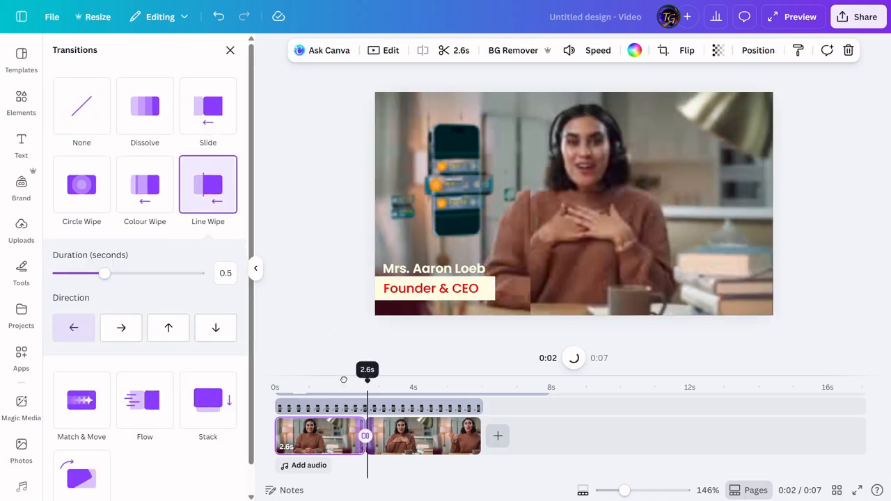
pyautogui.moveTo(106, 274); pyautogui.dragTo(200, 277)
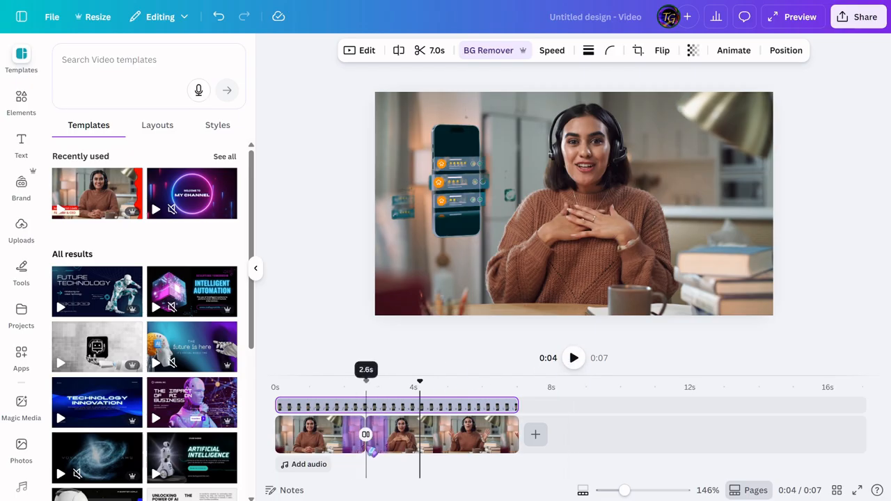
# Step: Remove the Line Wipe transition between the two presenter clips by setting it to None
pyautogui.click(365, 434)
pyautogui.click(366, 435)
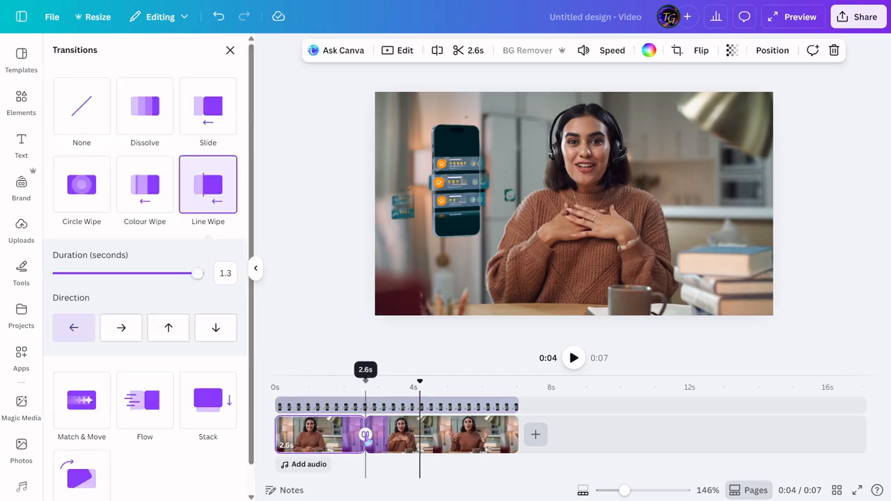
pyautogui.click(78, 127)
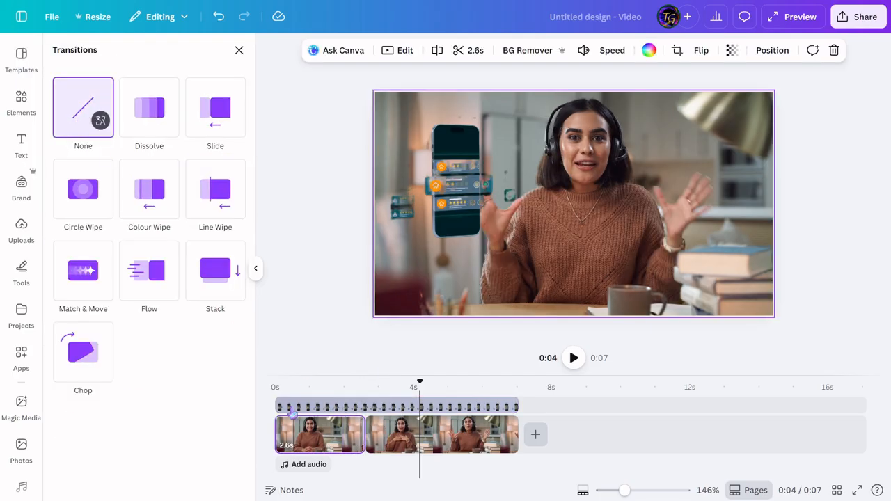
# Step: Examine the options for inserting media or a blank between the two presenter clips
pyautogui.click(355, 388)
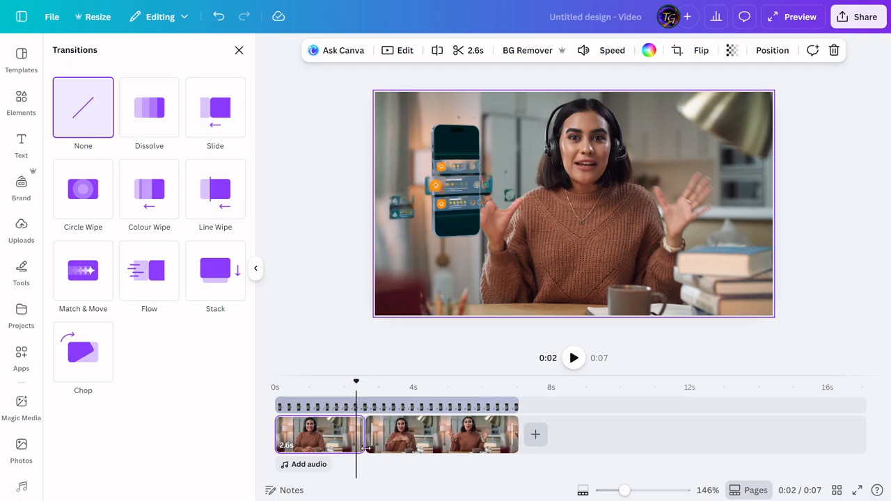
pyautogui.moveTo(366, 454)
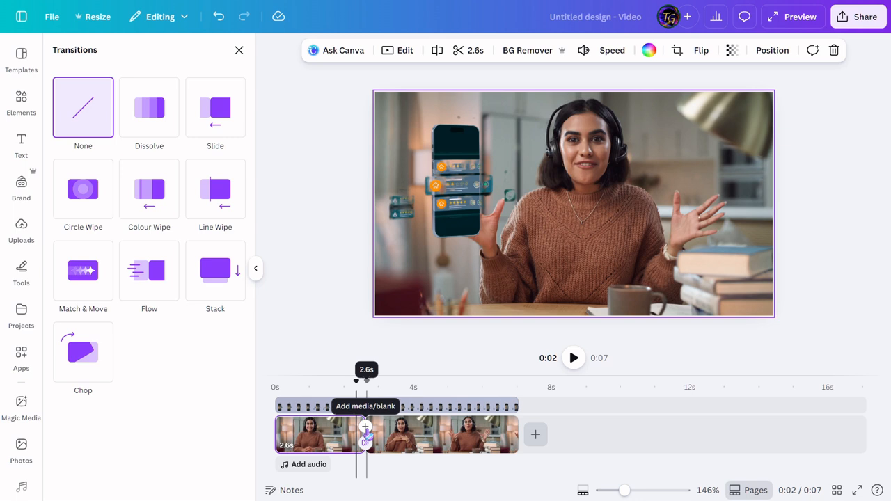
pyautogui.click(365, 427)
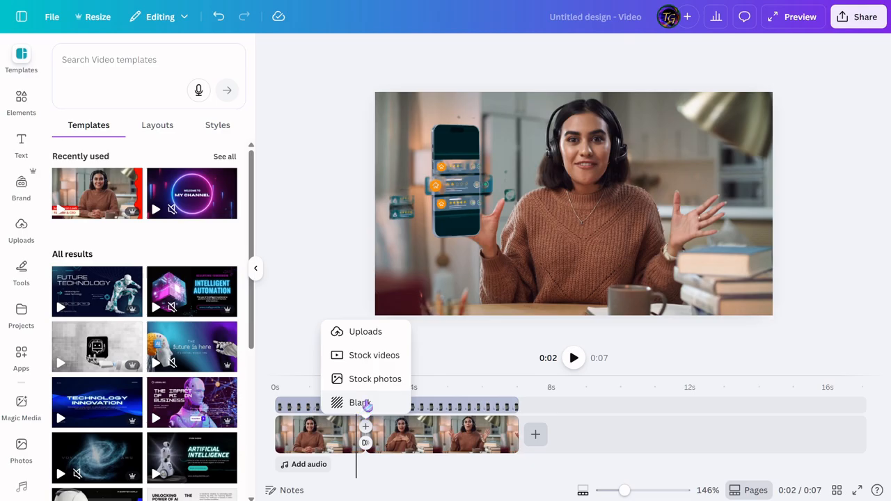
pyautogui.click(575, 411)
# Step: Add a heading reading "Link in the description" about half a second into the video
pyautogui.click(323, 439)
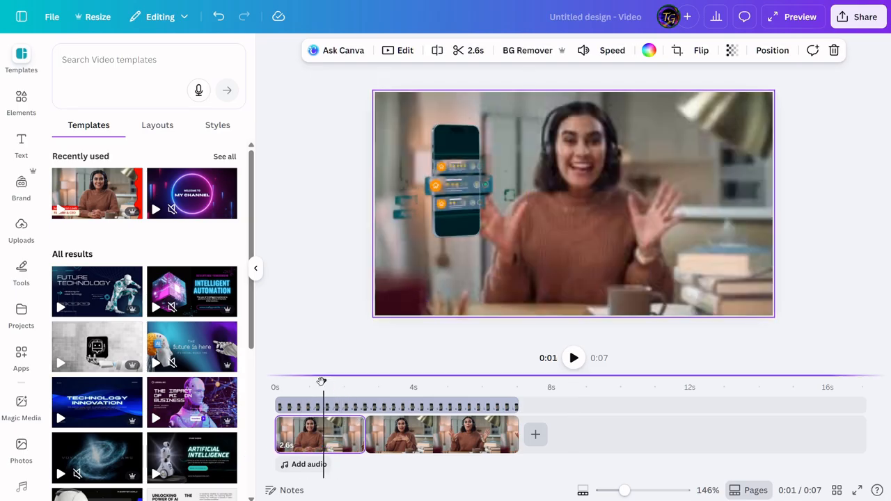
pyautogui.click(296, 383)
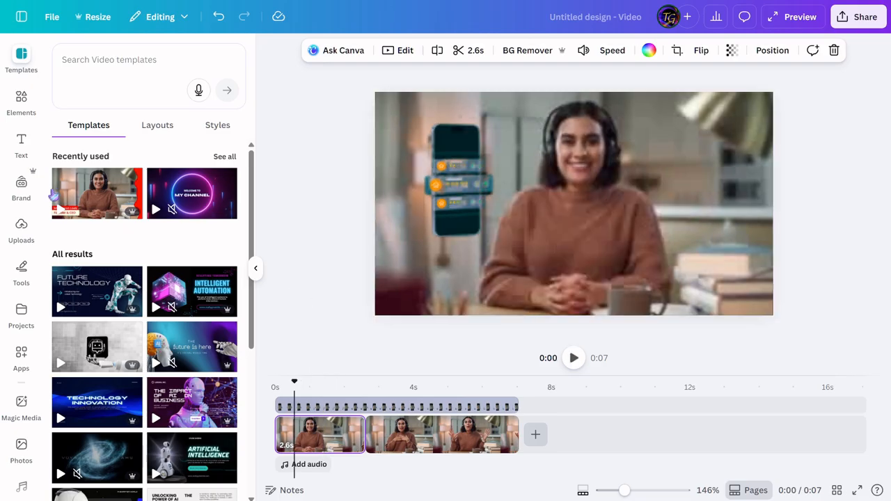
pyautogui.click(26, 151)
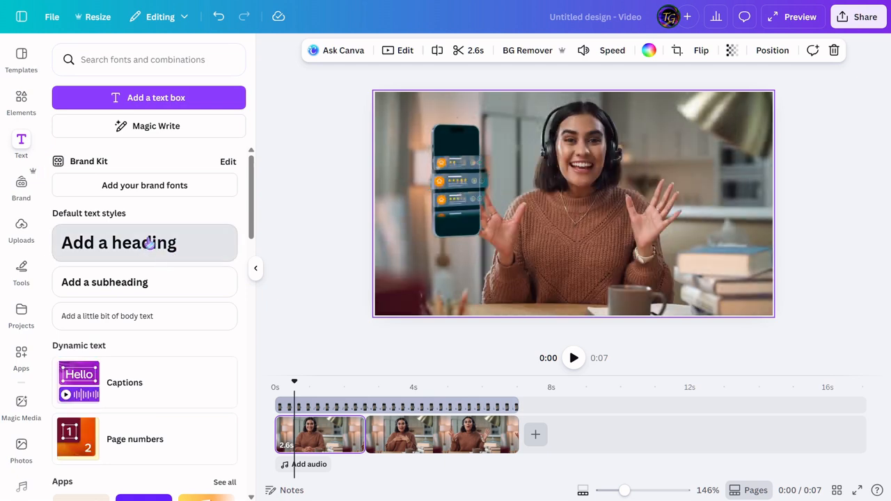
pyautogui.click(149, 244)
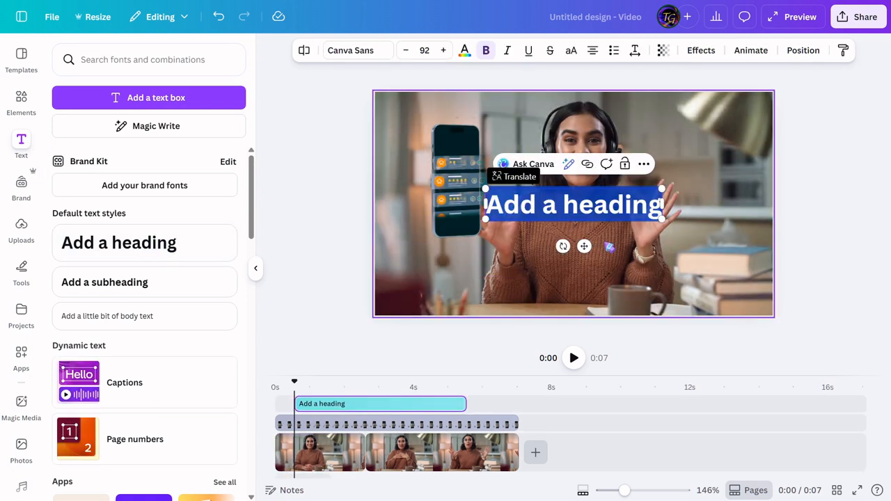
pyautogui.write('W')
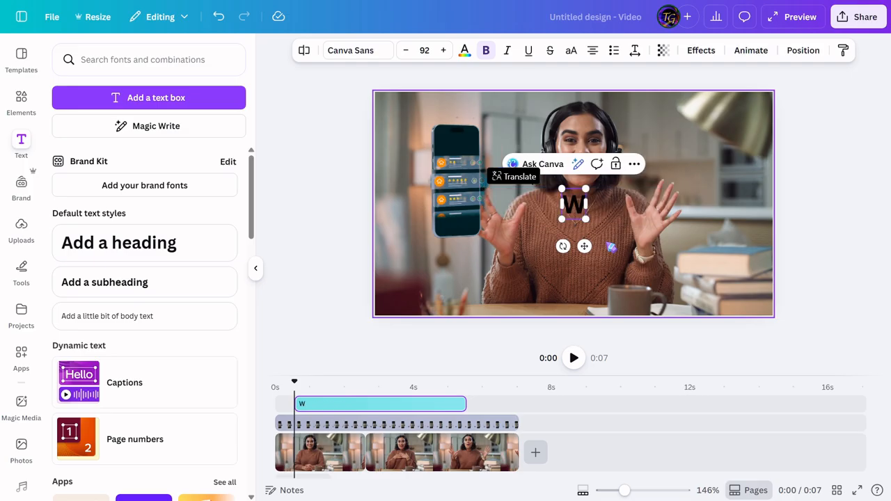
pyautogui.press('BackSpace')
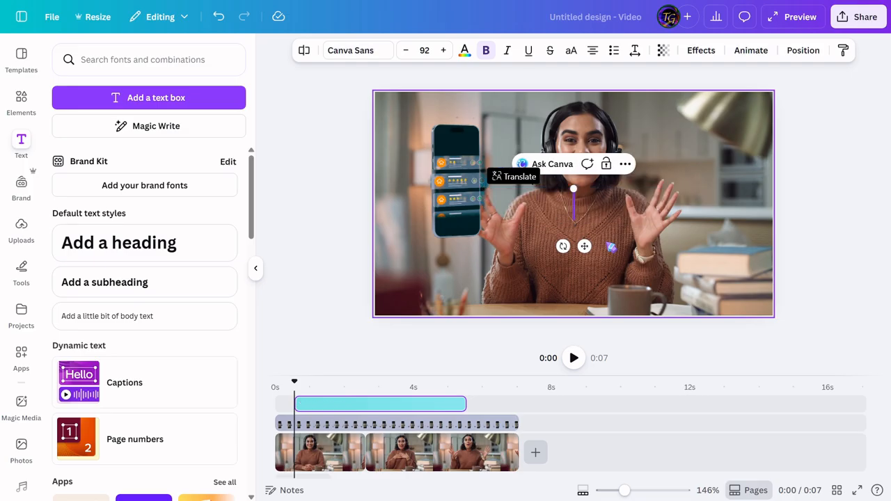
pyautogui.write('Link in the description')
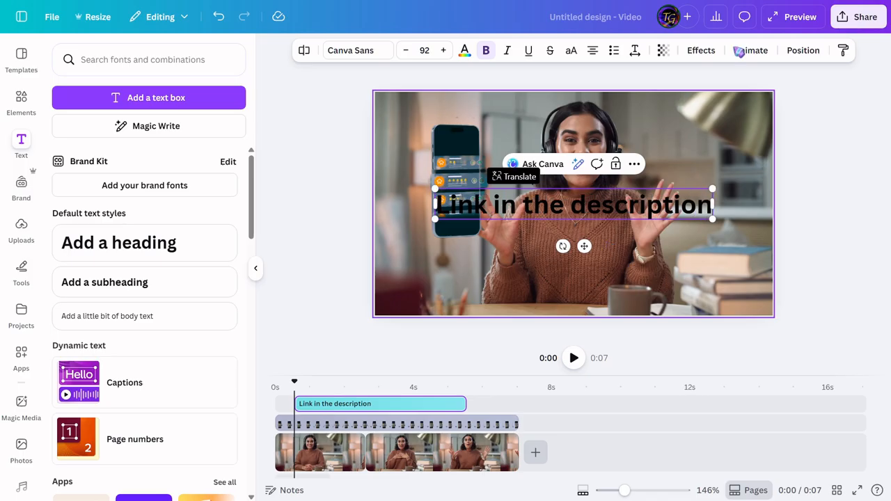
# Step: Move the "Link in the description" heading to the lower part of the frame and reduce its font size to 79
pyautogui.moveTo(584, 246); pyautogui.dragTo(578, 320)
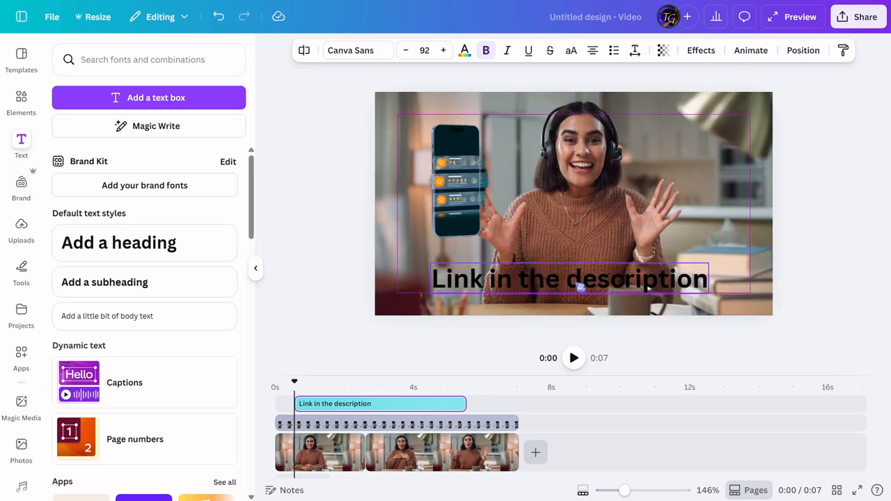
pyautogui.moveTo(580, 287); pyautogui.dragTo(580, 287)
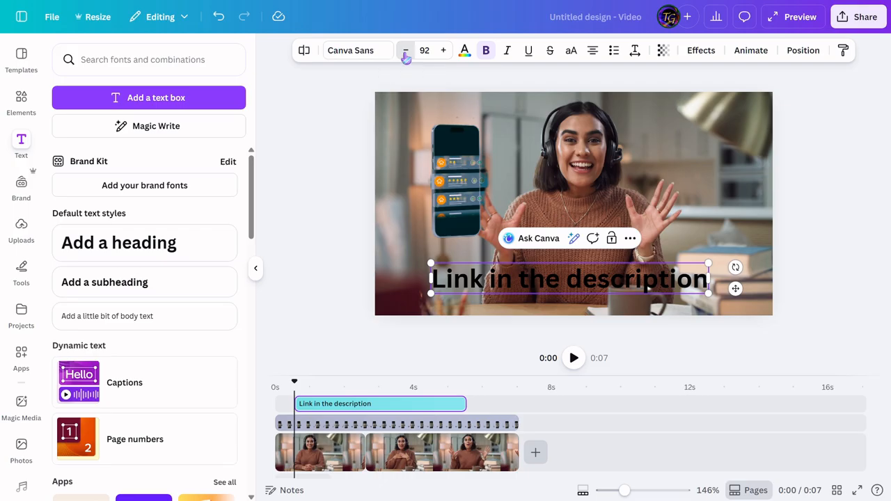
pyautogui.click(405, 51)
pyautogui.click(405, 52)
pyautogui.click(405, 51)
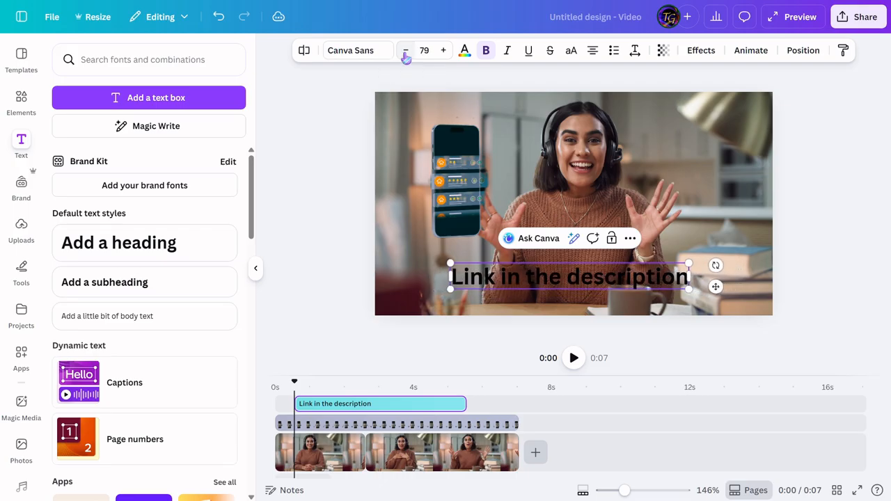
# Step: Change the font of the "Link in the description" heading to Poppins
pyautogui.click(357, 54)
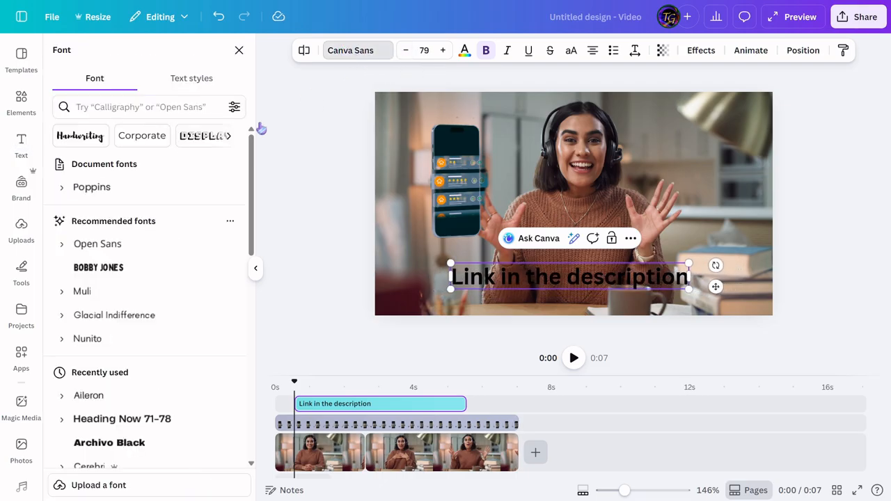
pyautogui.scroll(-2, 111, 418)
pyautogui.click(90, 413)
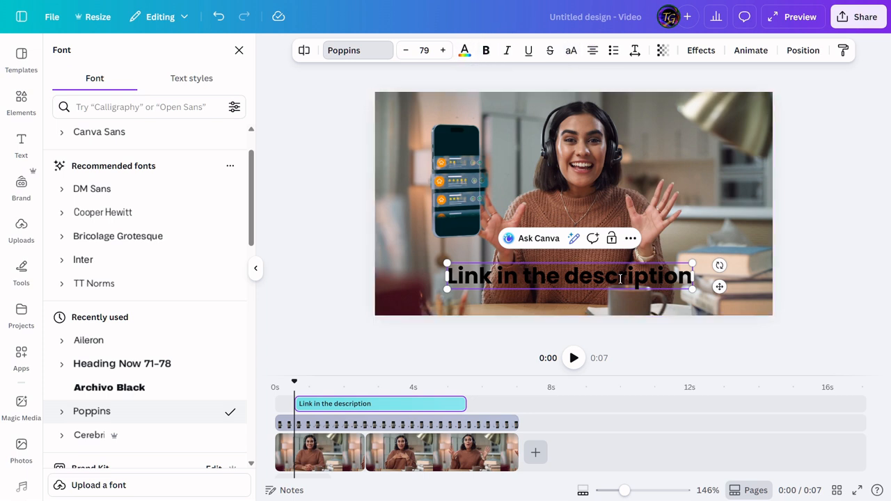
# Step: Apply the Shadow text effect to the heading and set the shadow colour to red
pyautogui.click(701, 55)
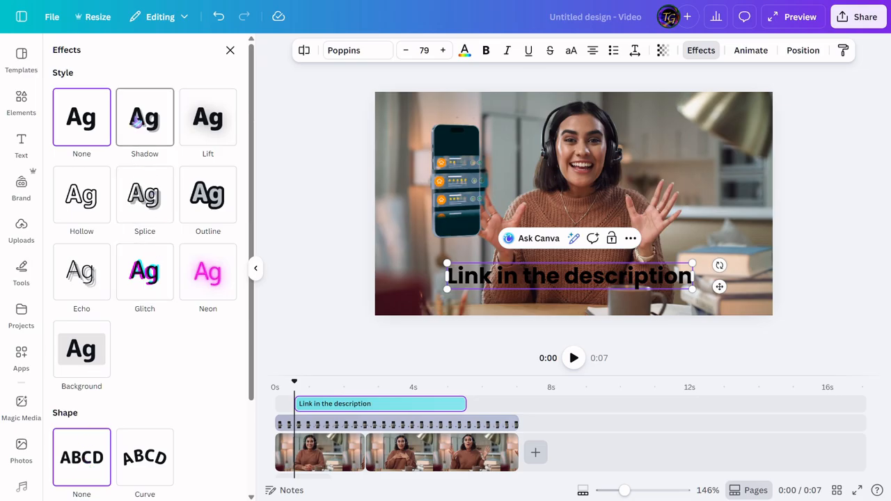
pyautogui.click(149, 119)
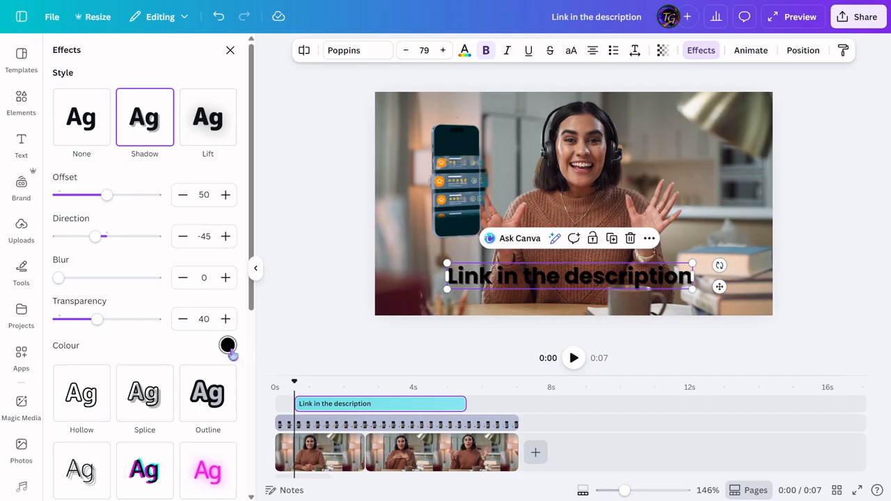
pyautogui.click(228, 345)
pyautogui.click(64, 282)
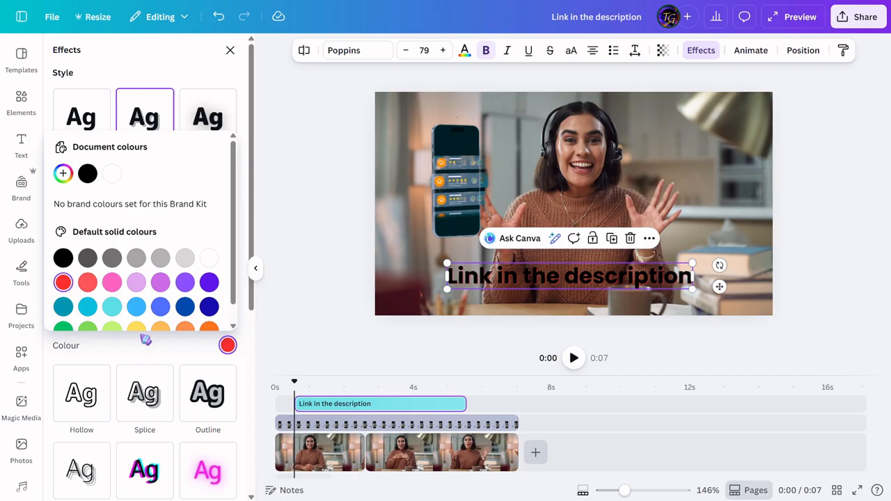
# Step: Set the heading's shadow to offset 88, direction -21, blur 39 and transparency 100
pyautogui.click(156, 358)
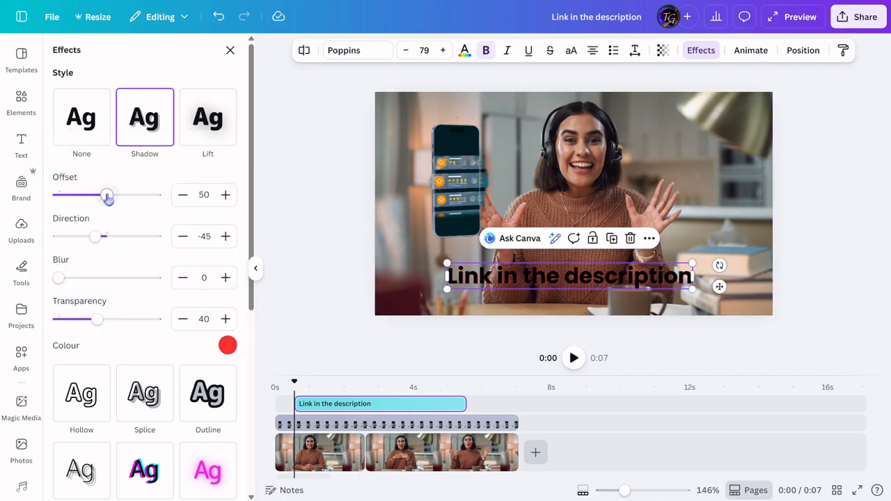
pyautogui.moveTo(108, 197); pyautogui.dragTo(145, 198)
pyautogui.moveTo(95, 237)
pyautogui.mouseDown()
pyautogui.moveTo(124, 235)
pyautogui.moveTo(103, 238)
pyautogui.mouseUp()
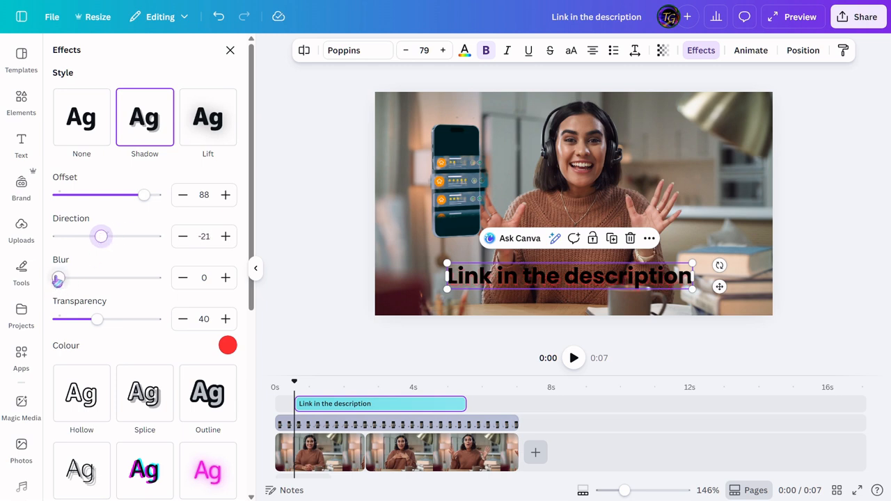
pyautogui.moveTo(58, 279); pyautogui.dragTo(97, 278)
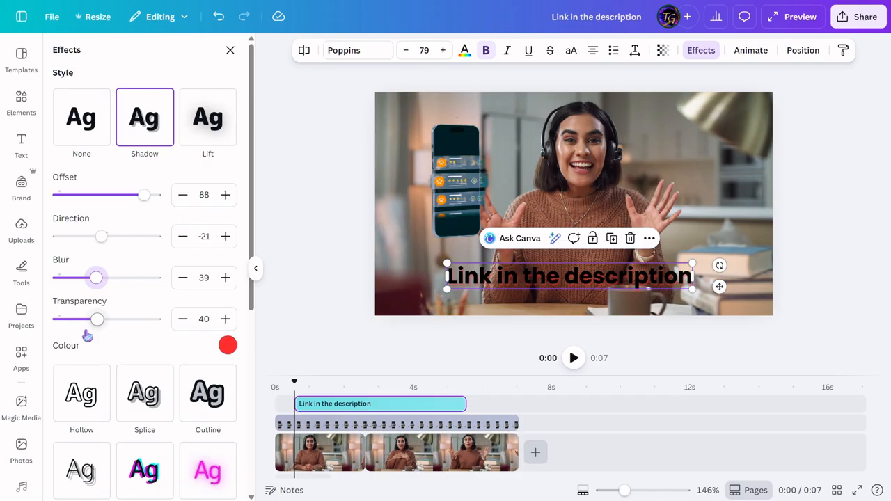
pyautogui.moveTo(96, 318); pyautogui.dragTo(156, 320)
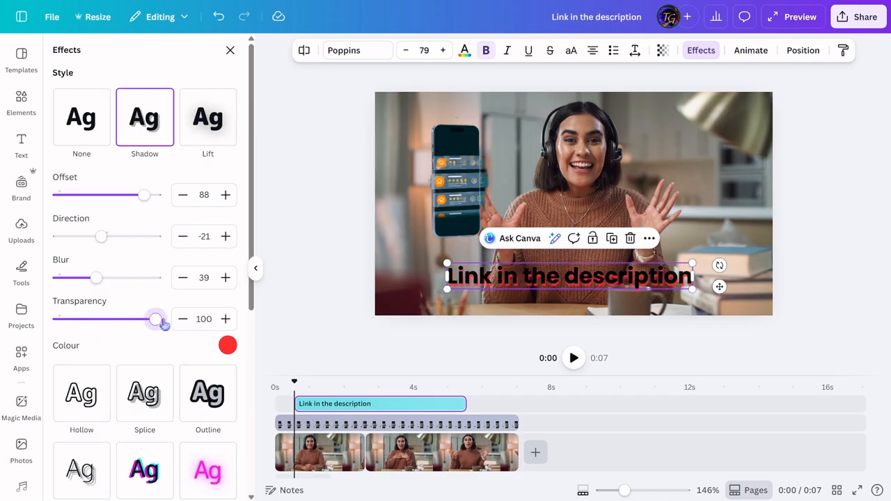
pyautogui.moveTo(162, 322)
pyautogui.mouseDown()
pyautogui.moveTo(149, 319)
pyautogui.moveTo(157, 319)
pyautogui.mouseUp()
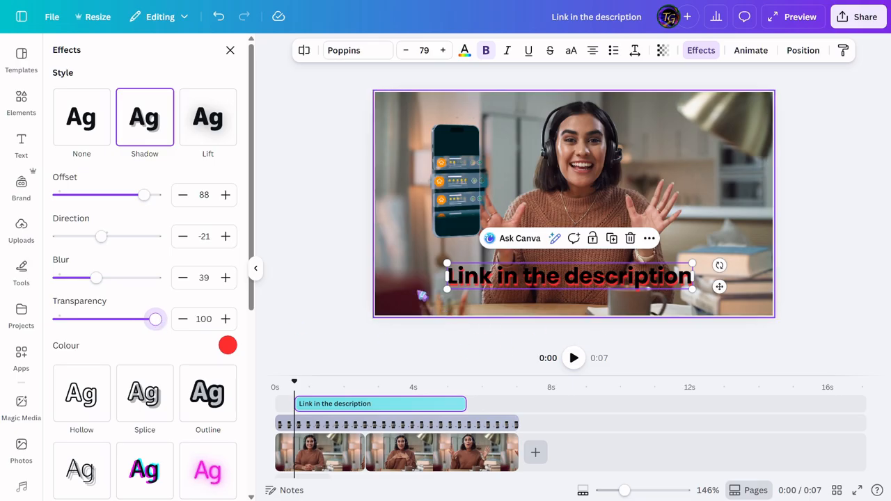
# Step: Add the recently used square shape to the video and place it behind the start of the heading
pyautogui.click(20, 98)
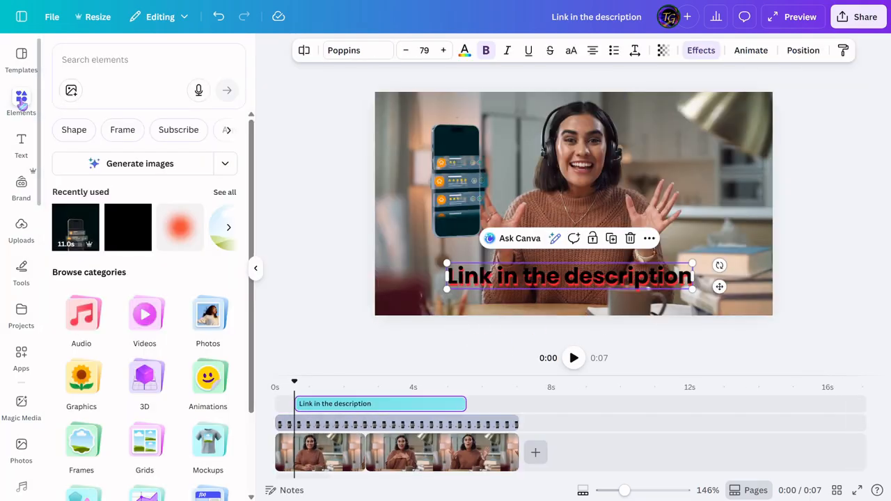
pyautogui.click(124, 229)
pyautogui.moveTo(573, 204); pyautogui.dragTo(470, 276)
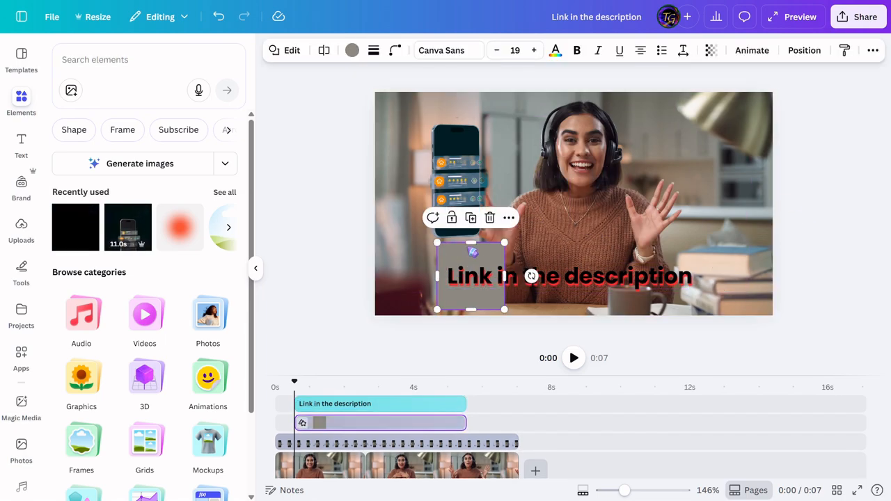
# Step: Resize the square into a wide bar that fits closely around the "Link in the description" heading
pyautogui.moveTo(469, 242); pyautogui.dragTo(471, 263)
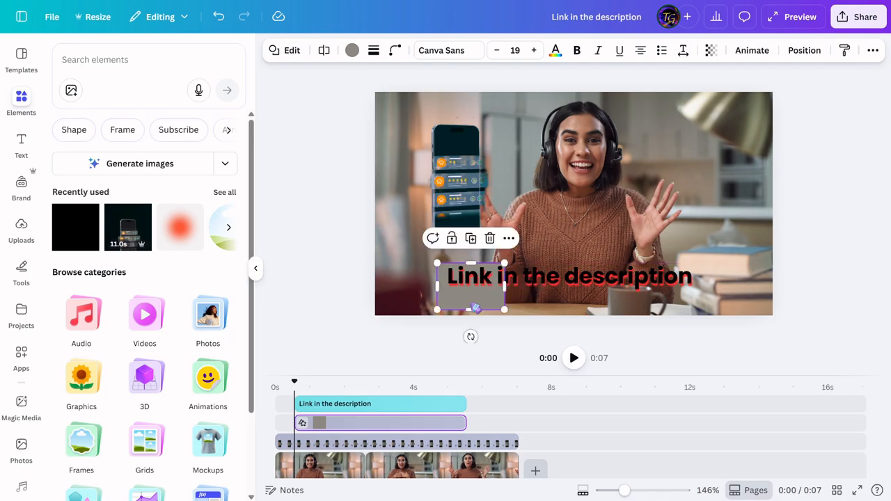
pyautogui.moveTo(470, 307); pyautogui.dragTo(703, 276)
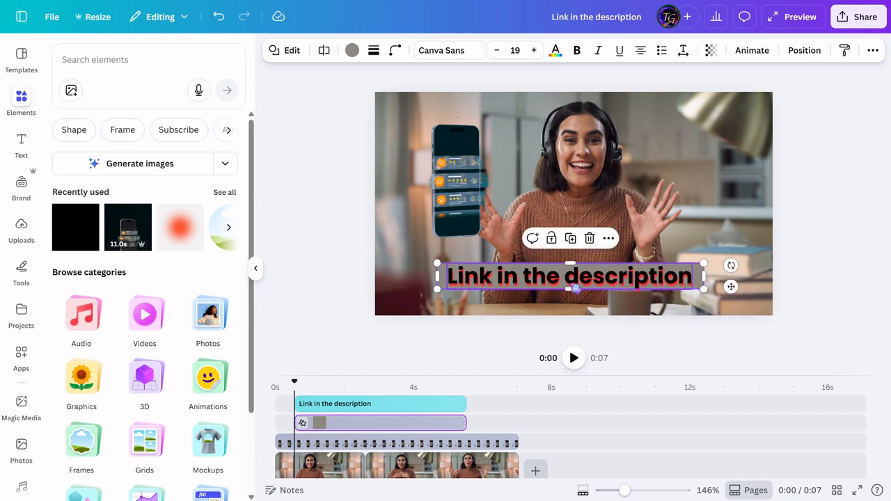
pyautogui.moveTo(571, 291); pyautogui.dragTo(574, 293)
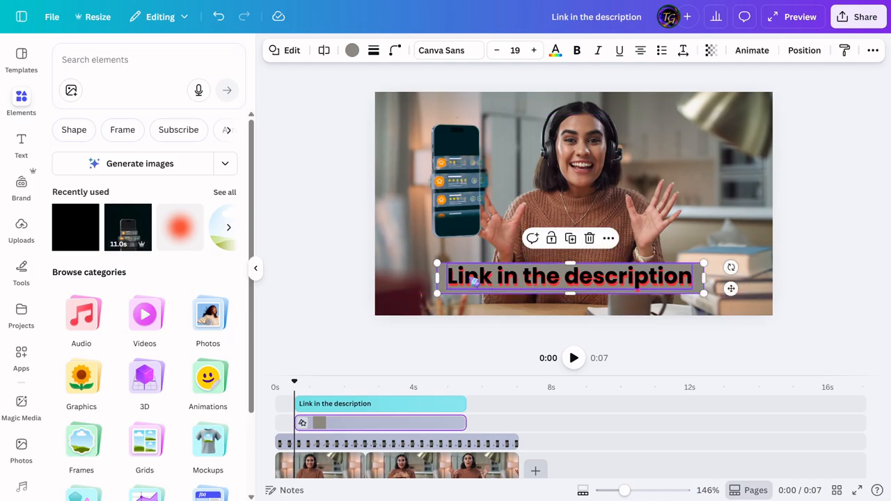
pyautogui.moveTo(438, 275)
pyautogui.mouseDown()
pyautogui.moveTo(445, 274)
pyautogui.moveTo(438, 276)
pyautogui.mouseUp()
pyautogui.doubleClick(696, 277)
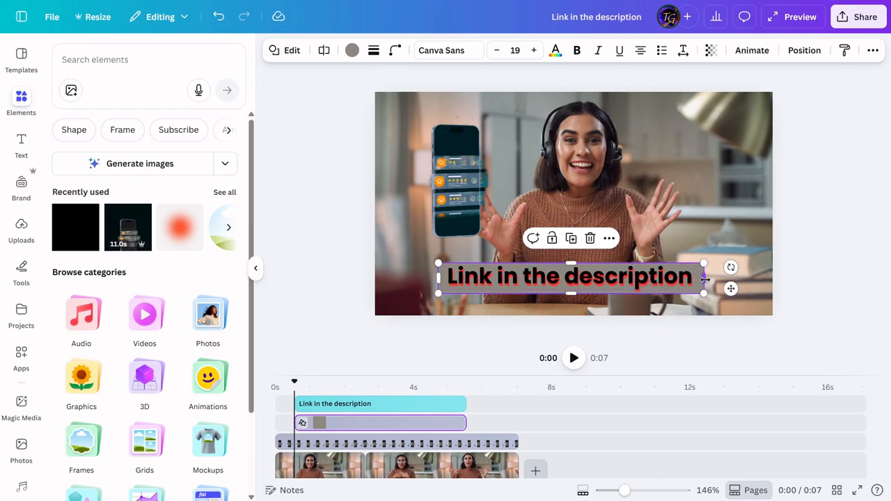
pyautogui.click(826, 254)
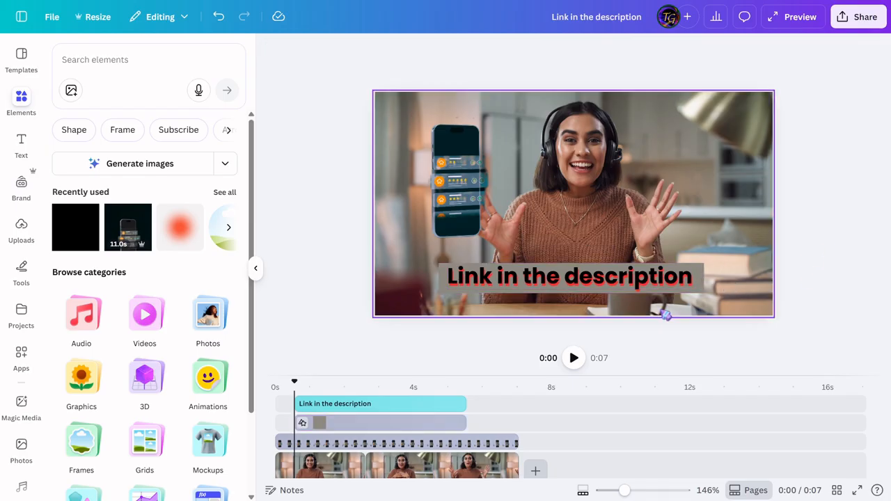
# Step: Change the bar's fill colour to white and set its transparency to 50
pyautogui.click(704, 284)
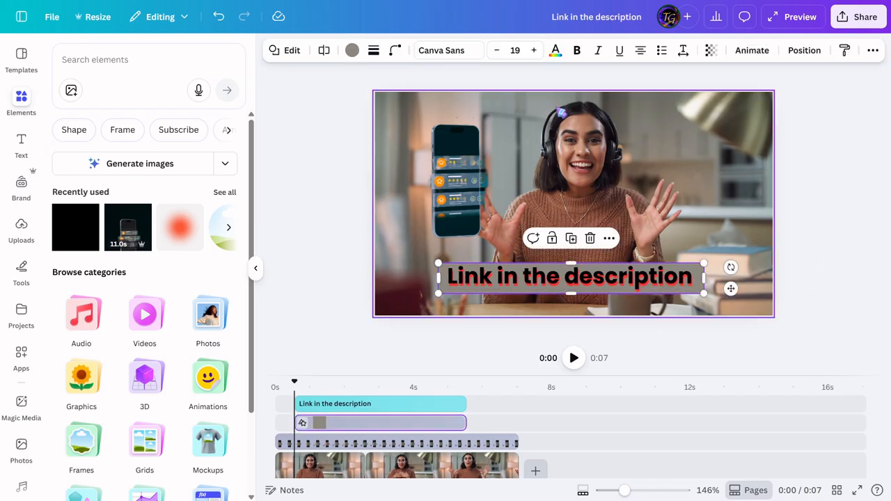
pyautogui.click(352, 51)
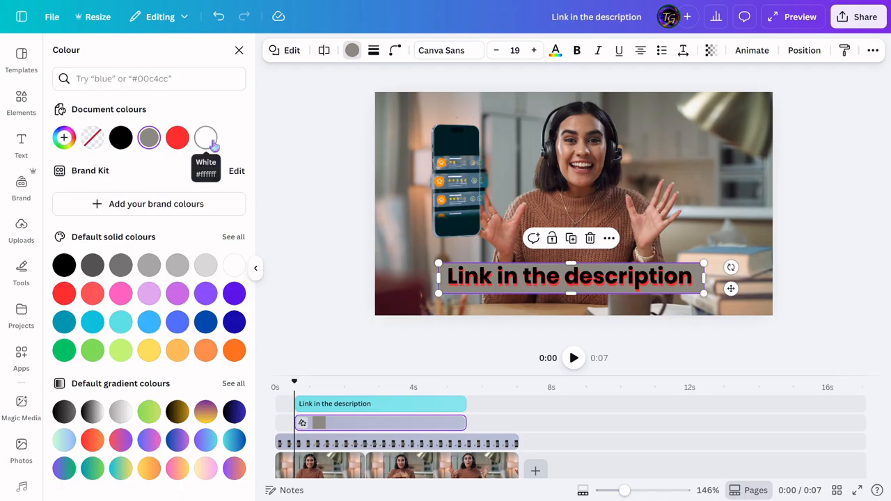
pyautogui.click(205, 138)
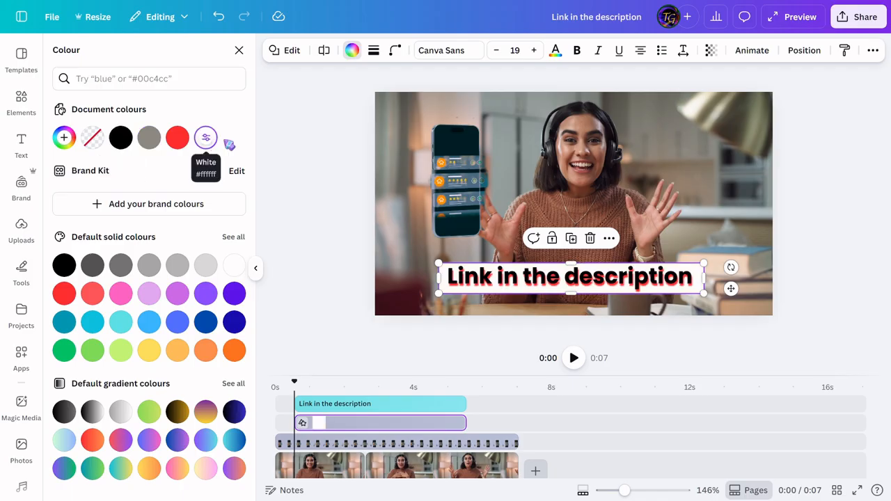
pyautogui.click(711, 51)
pyautogui.moveTo(740, 100); pyautogui.dragTo(696, 106)
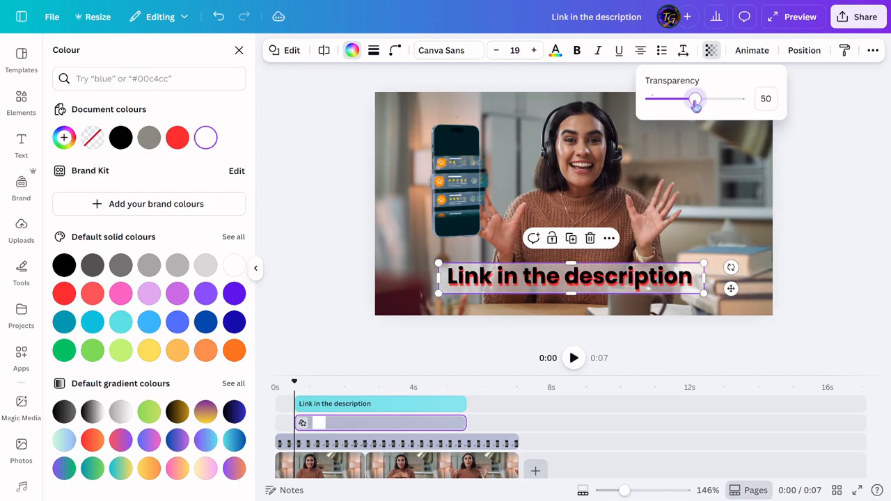
pyautogui.click(819, 197)
# Step: Move the phone overlay slightly further left in the frame, away from the woman's hand
pyautogui.moveTo(452, 198); pyautogui.dragTo(420, 192)
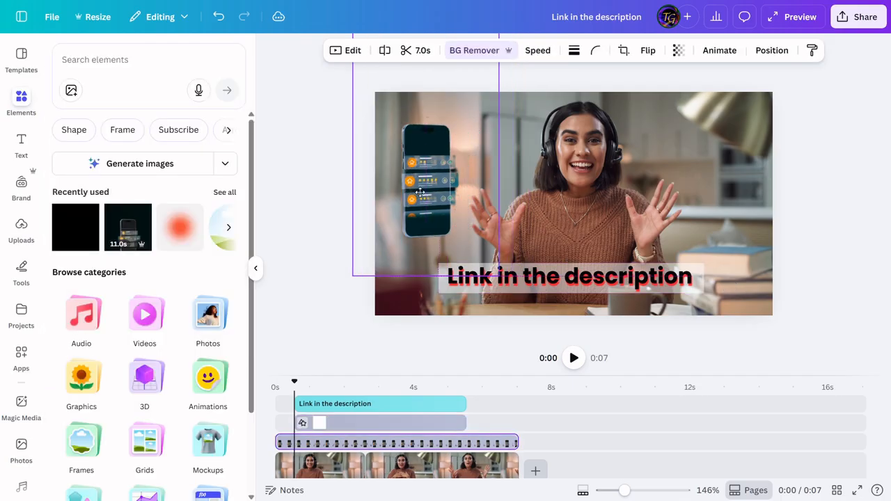
pyautogui.click(825, 254)
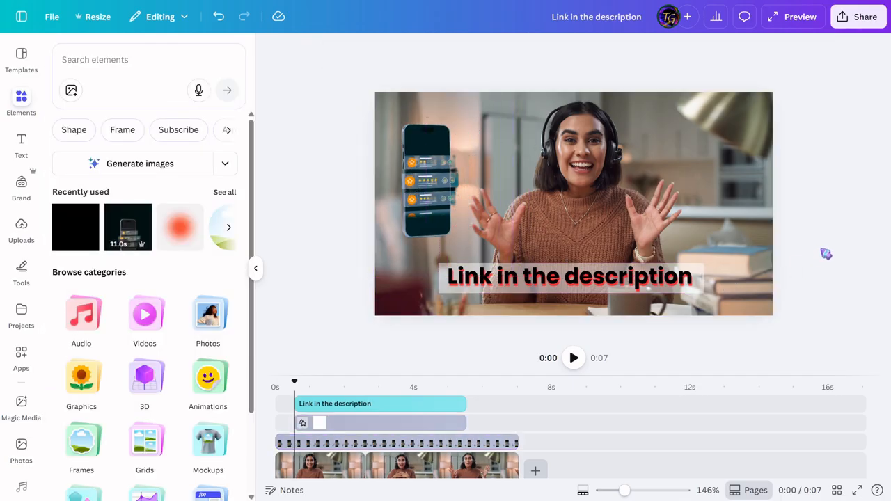
# Step: Widen the semi-transparent white bar on both sides so it extends past the left and right edges of the frame
pyautogui.click(701, 277)
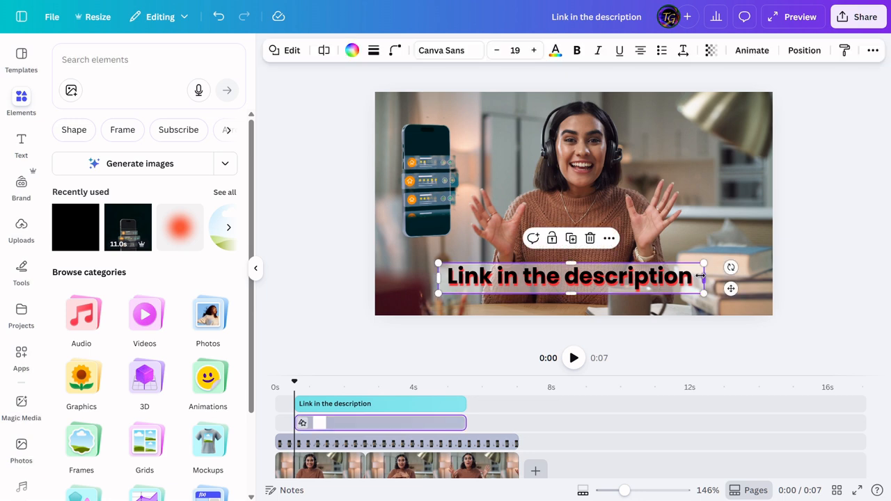
pyautogui.moveTo(706, 276); pyautogui.dragTo(807, 277)
pyautogui.moveTo(438, 277); pyautogui.dragTo(321, 277)
pyautogui.click(827, 186)
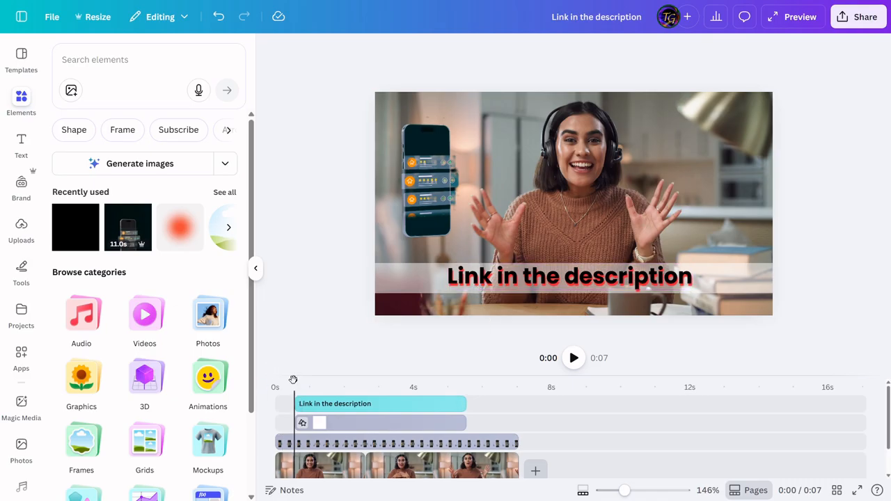
# Step: Move the heading and white bar clips to start at 0 seconds on the timeline
pyautogui.moveTo(291, 379); pyautogui.dragTo(265, 378)
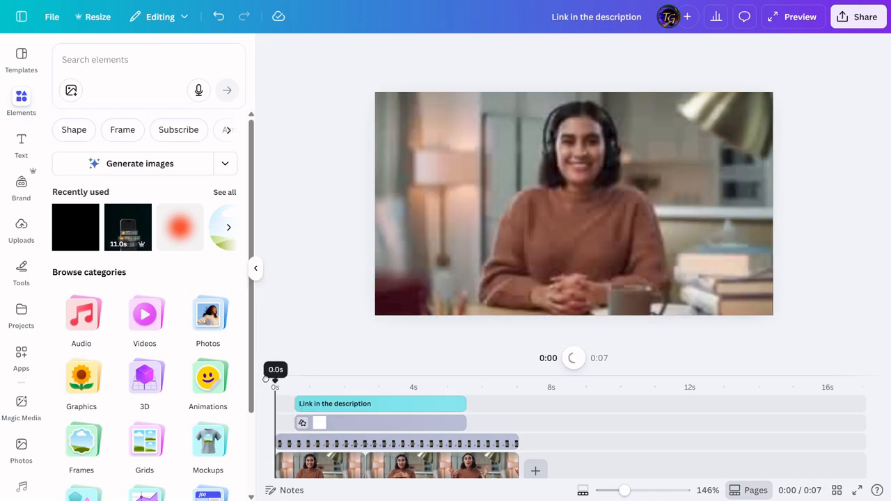
pyautogui.moveTo(319, 409); pyautogui.dragTo(294, 402)
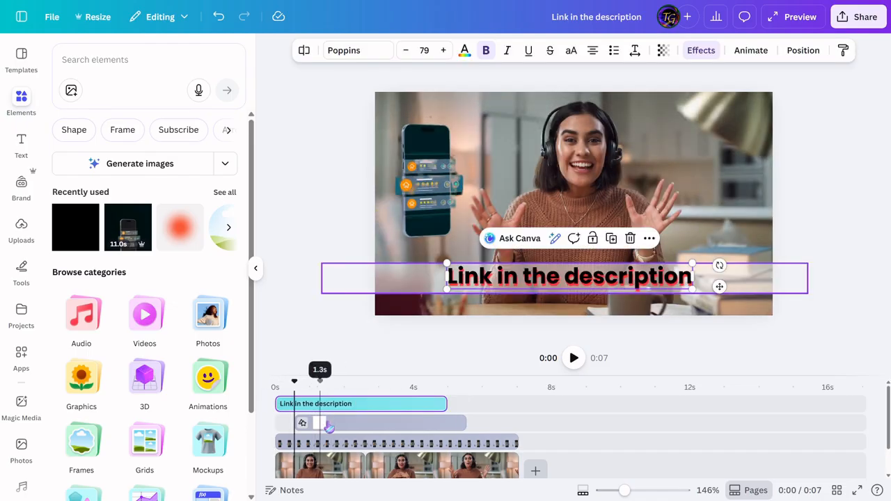
pyautogui.click(301, 425)
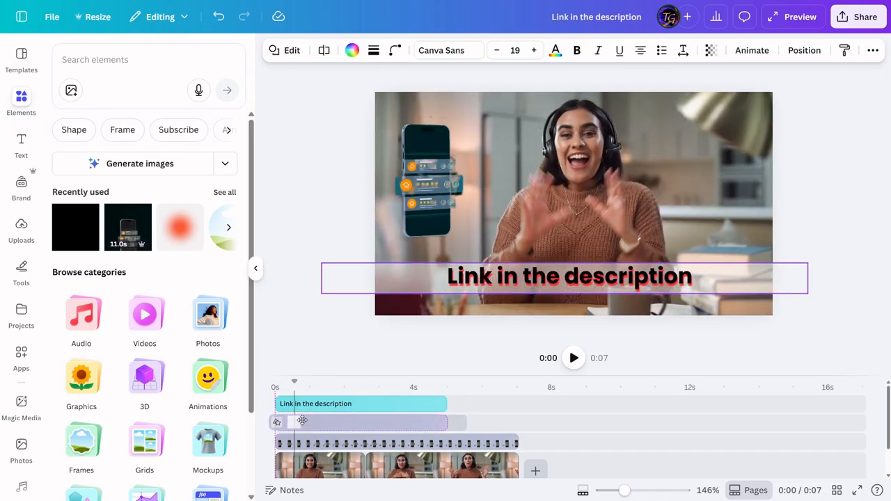
pyautogui.click(302, 422)
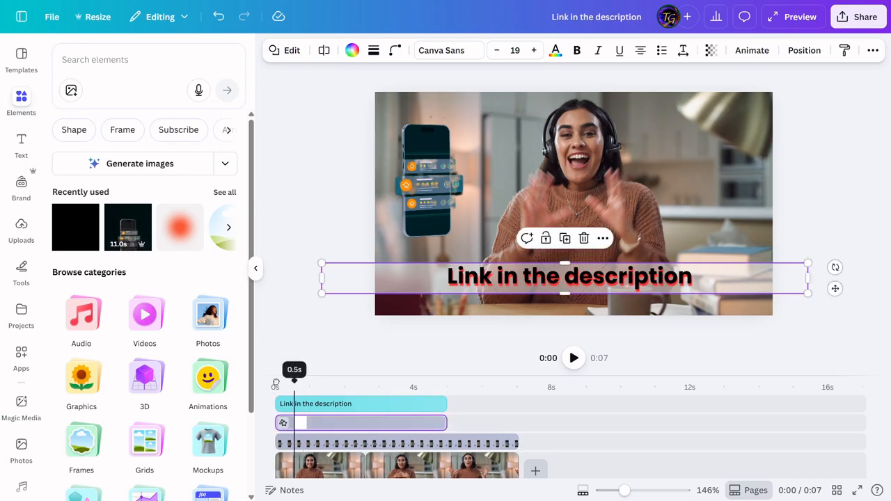
# Step: Shorten the white bar's timeline clip to end where the first video clip ends, at about 2.6 seconds
pyautogui.click(446, 422)
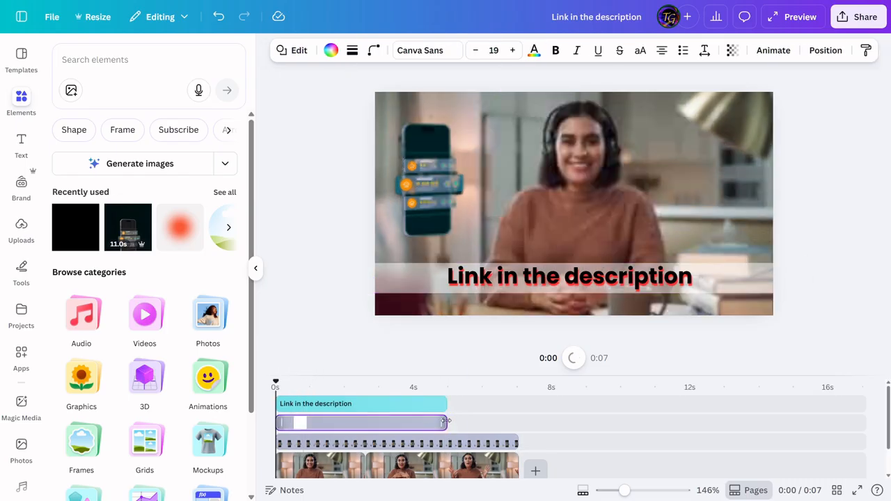
pyautogui.moveTo(490, 422); pyautogui.dragTo(491, 421)
pyautogui.moveTo(406, 421); pyautogui.dragTo(372, 424)
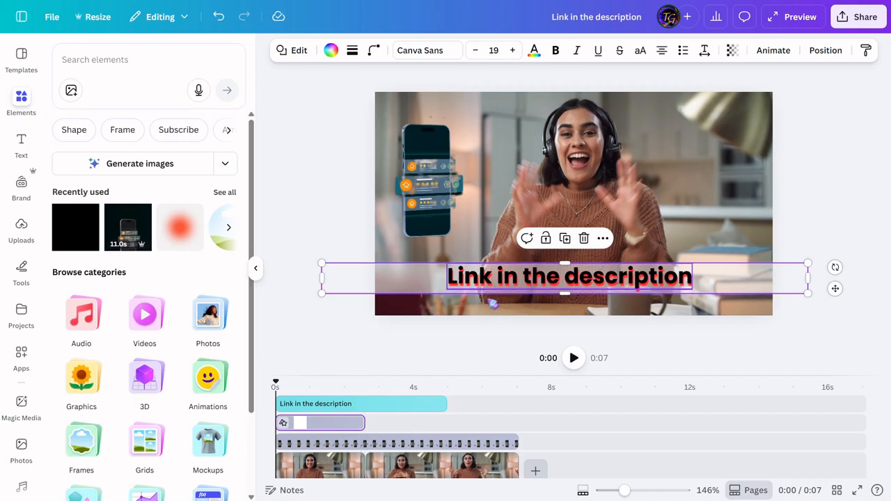
# Step: Apply the Typewriter animation to the "Link in the description" heading
pyautogui.click(348, 405)
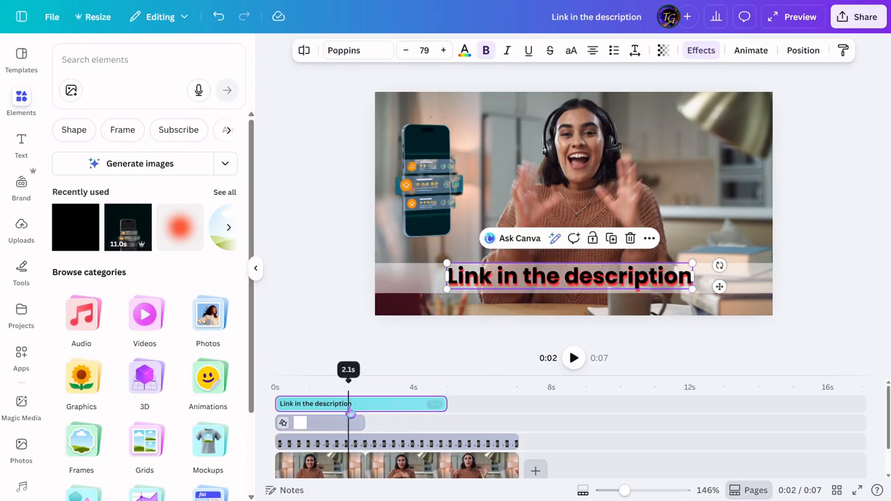
pyautogui.click(756, 52)
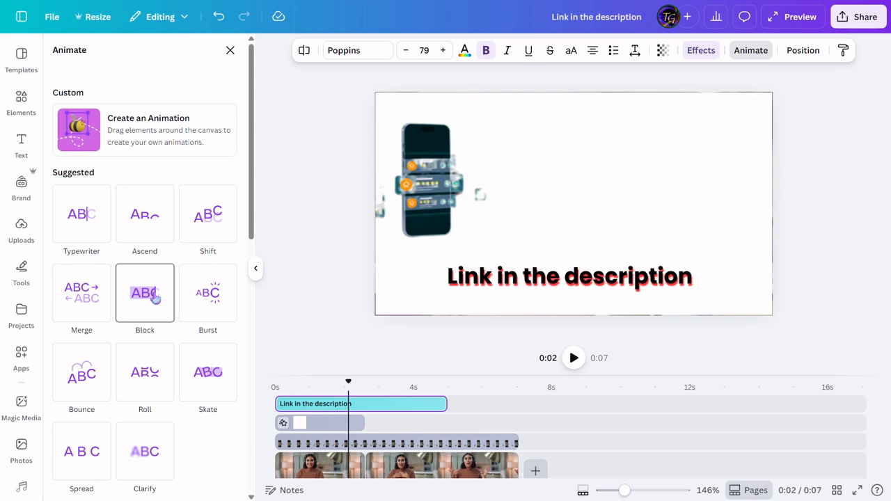
pyautogui.click(81, 218)
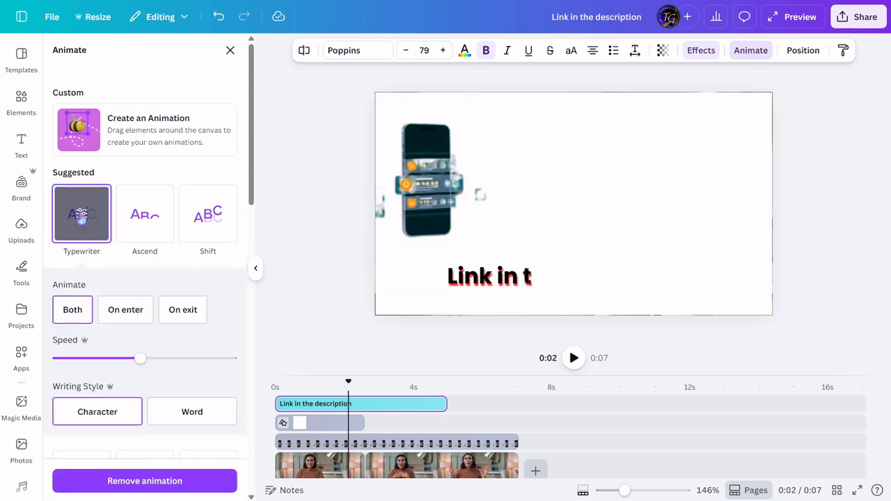
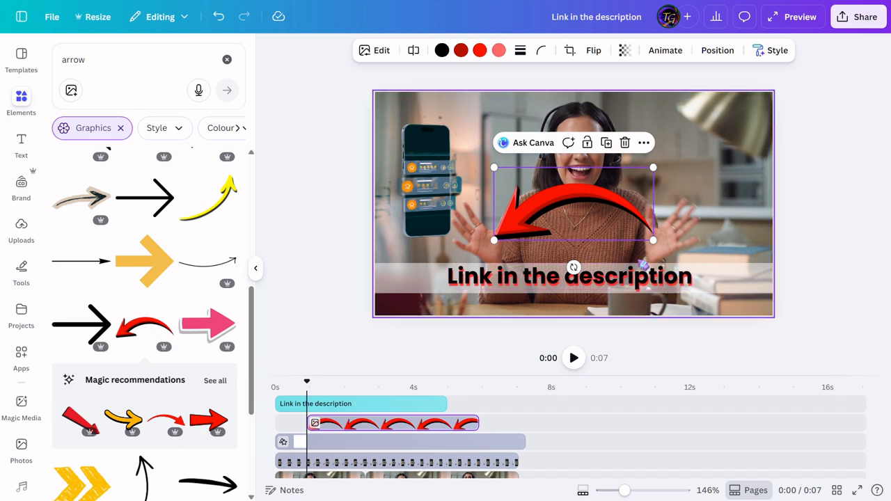
# Step: Rotate the red curved arrow to stand nearly upright and flip it so it curves down toward the lower left
pyautogui.moveTo(575, 268); pyautogui.dragTo(672, 184)
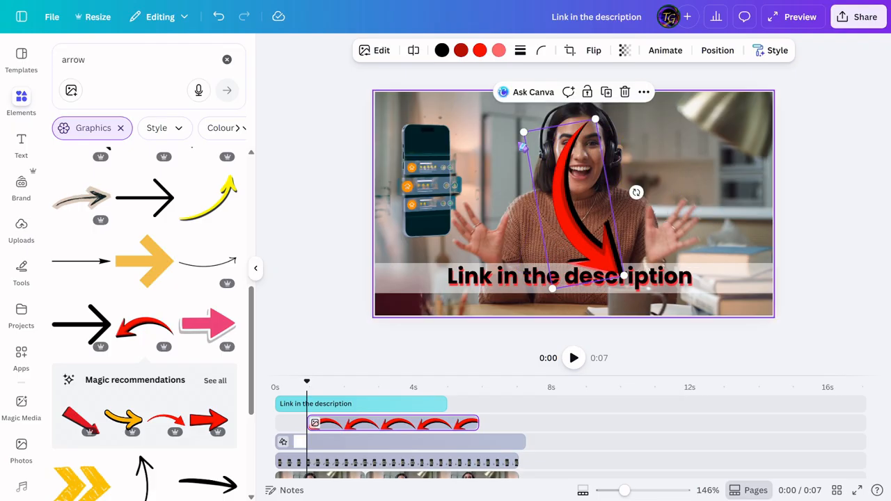
pyautogui.click(593, 55)
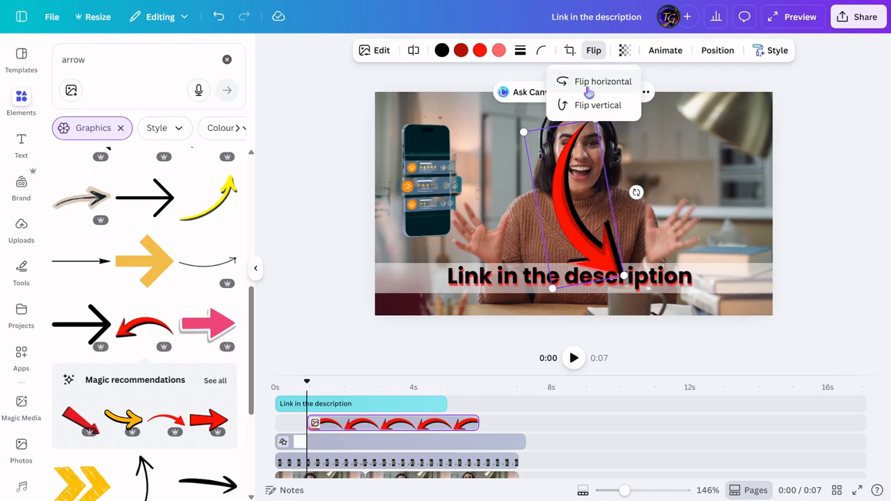
pyautogui.click(591, 85)
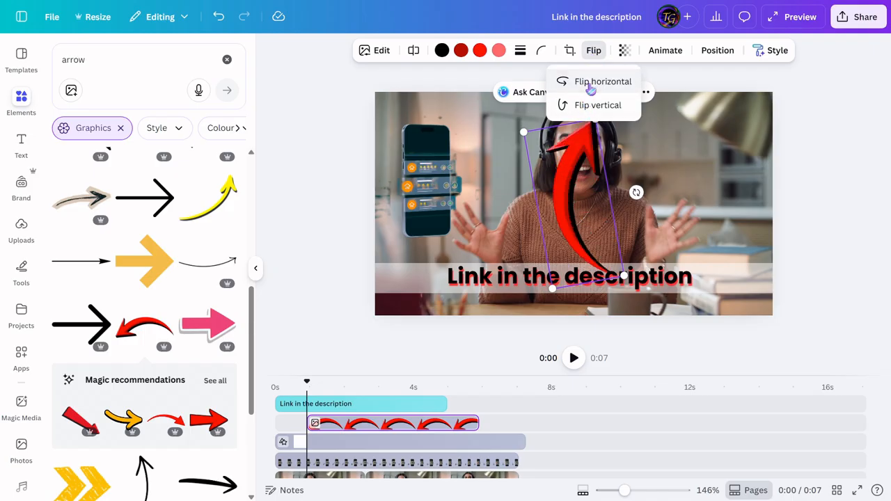
pyautogui.click(593, 90)
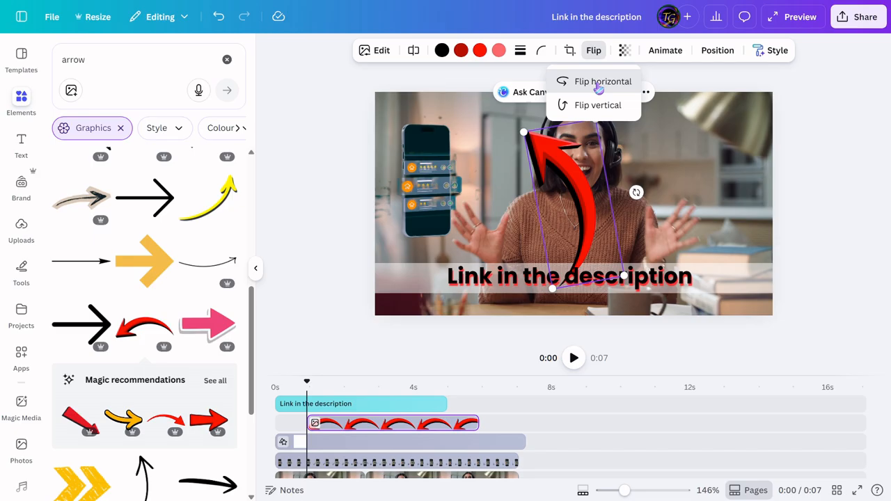
pyautogui.click(597, 87)
# Step: Move the arrow to the right of the woman, shrink it, and angle it to point at the end of the heading
pyautogui.click(591, 204)
pyautogui.moveTo(591, 203); pyautogui.dragTo(727, 179)
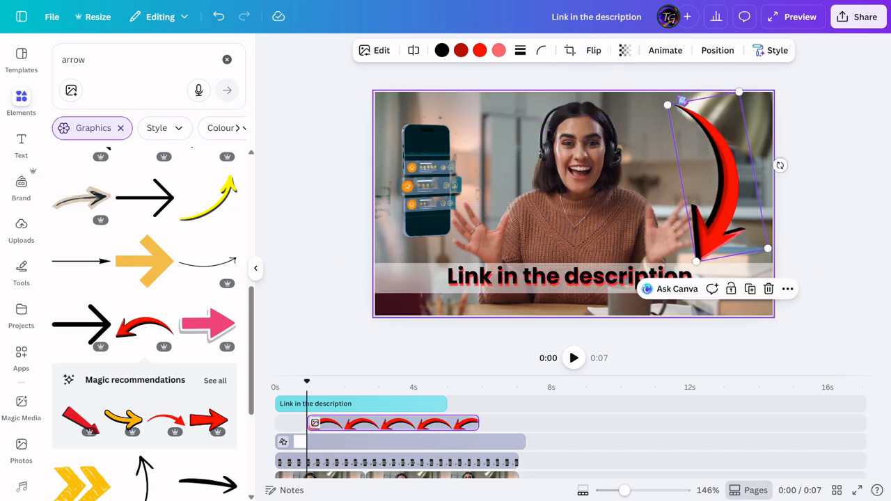
pyautogui.moveTo(674, 106); pyautogui.dragTo(725, 175)
pyautogui.moveTo(743, 222); pyautogui.dragTo(759, 240)
pyautogui.moveTo(744, 185); pyautogui.dragTo(732, 198)
pyautogui.moveTo(723, 231); pyautogui.dragTo(725, 237)
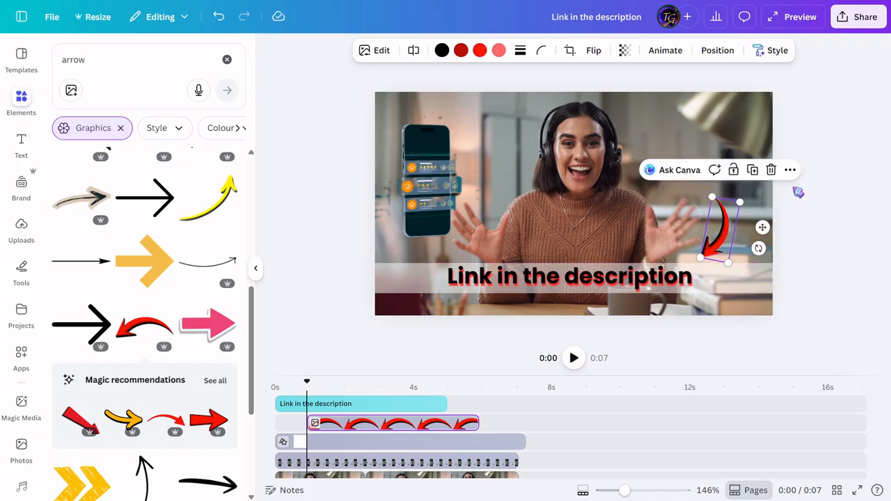
pyautogui.click(807, 183)
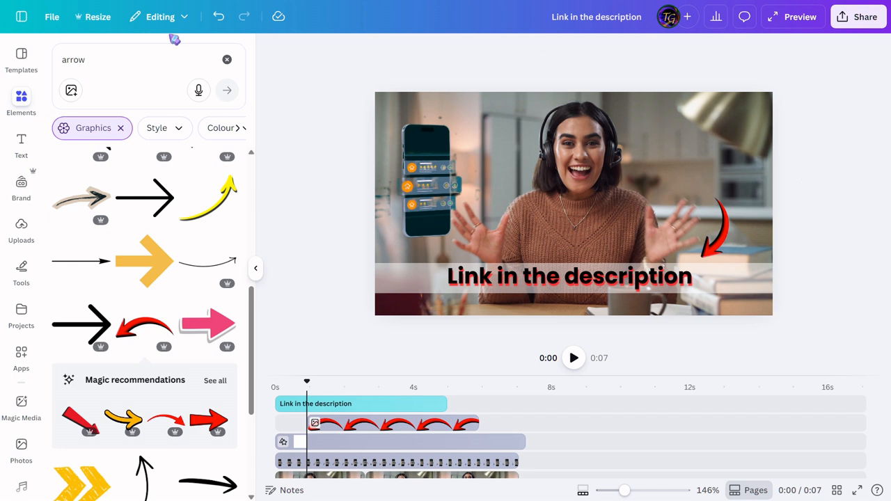
# Step: Raise the arrow slightly and create a custom animation that moves it diagonally down and left toward the heading
pyautogui.click(717, 247)
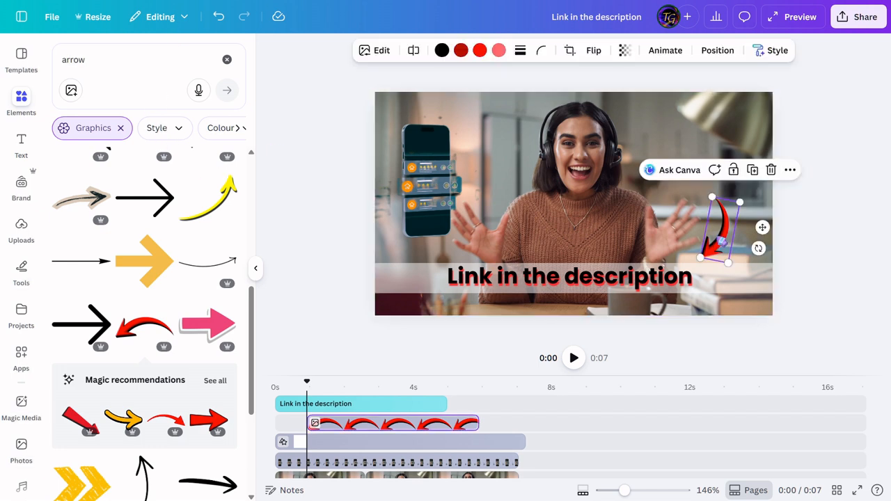
pyautogui.click(666, 54)
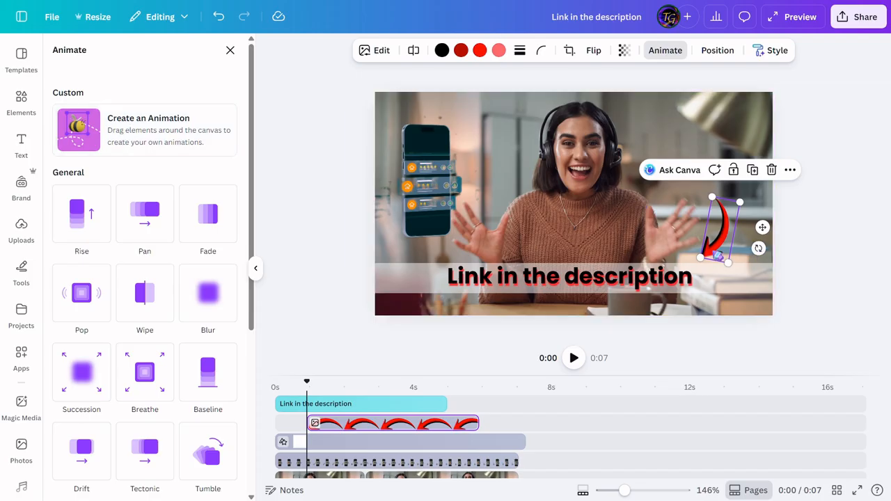
pyautogui.moveTo(717, 256); pyautogui.dragTo(725, 212)
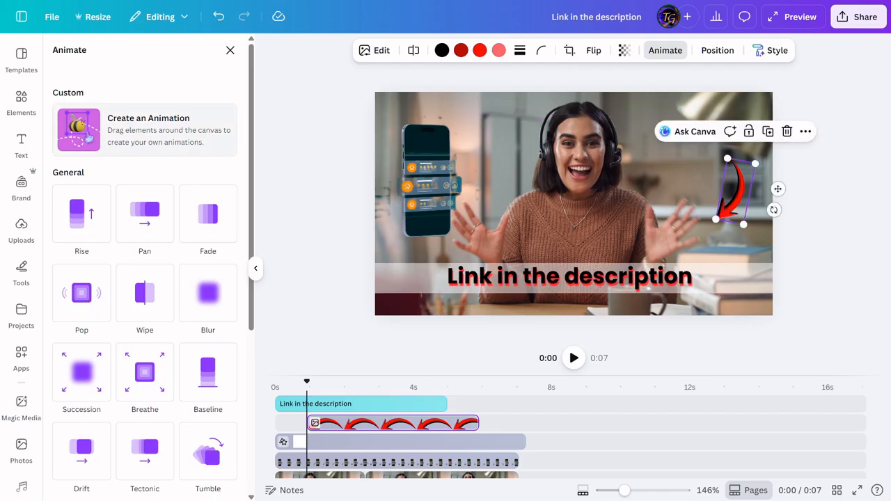
pyautogui.click(80, 129)
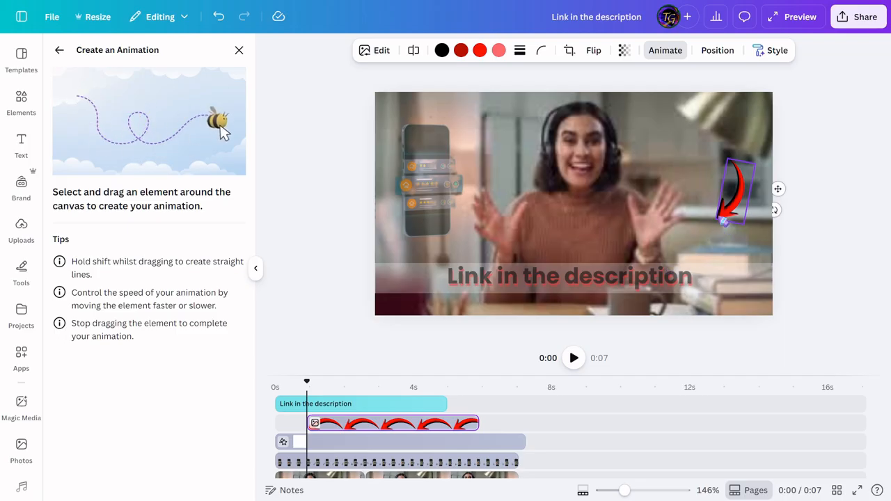
pyautogui.moveTo(723, 223); pyautogui.dragTo(697, 259)
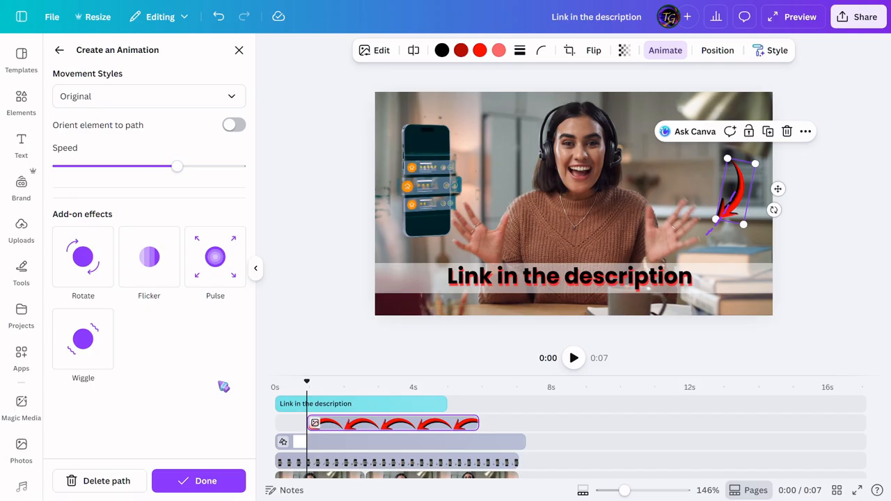
pyautogui.click(200, 481)
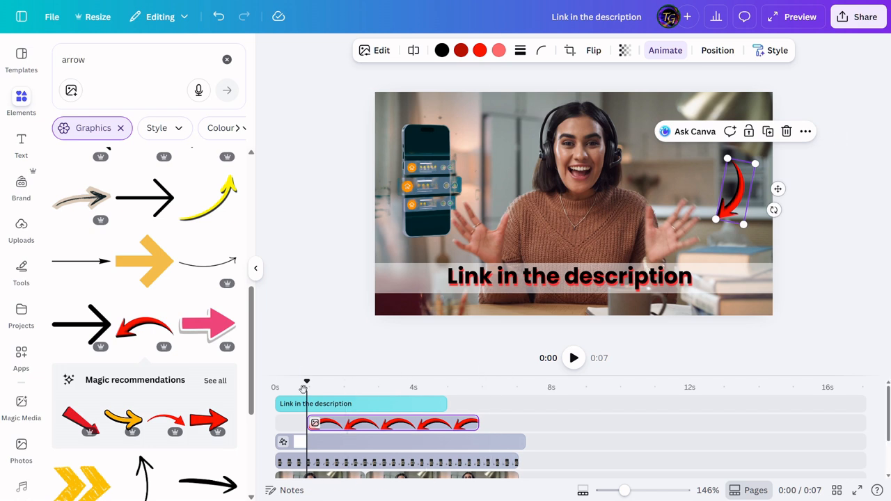
# Step: Play the video from about 0.3 seconds to check the arrow's motion alongside the heading animation
pyautogui.moveTo(307, 385); pyautogui.dragTo(285, 382)
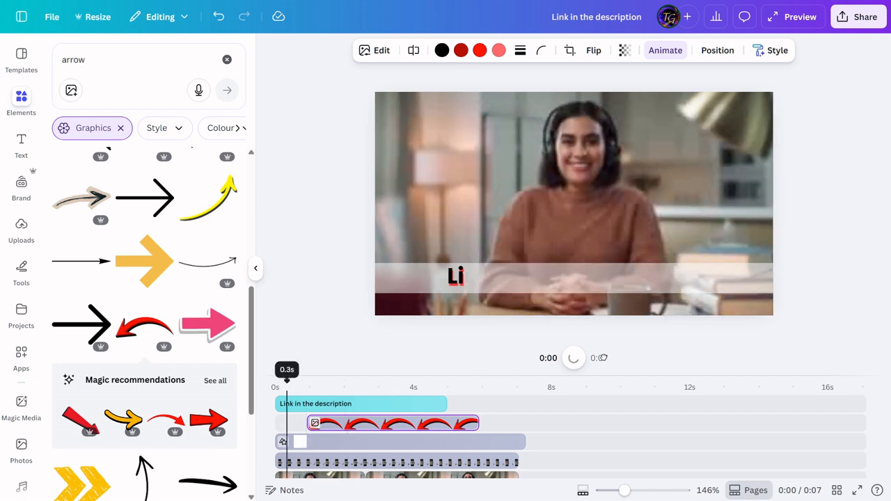
pyautogui.click(574, 358)
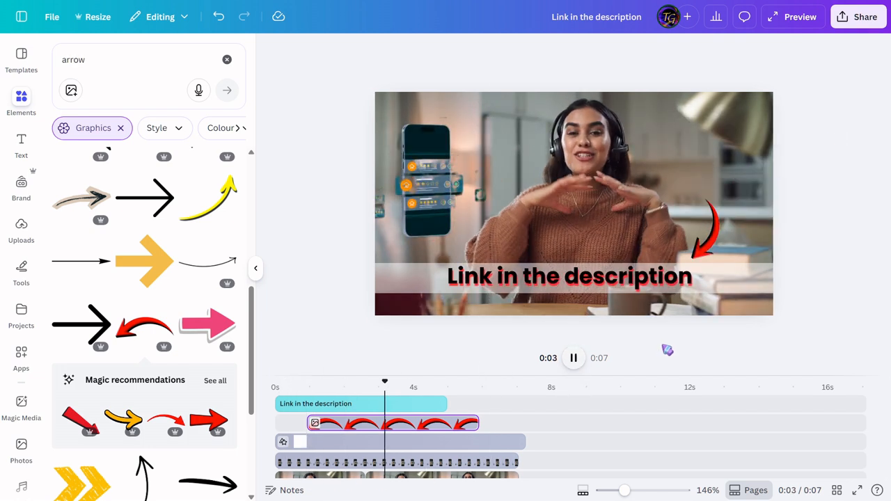
pyautogui.click(705, 255)
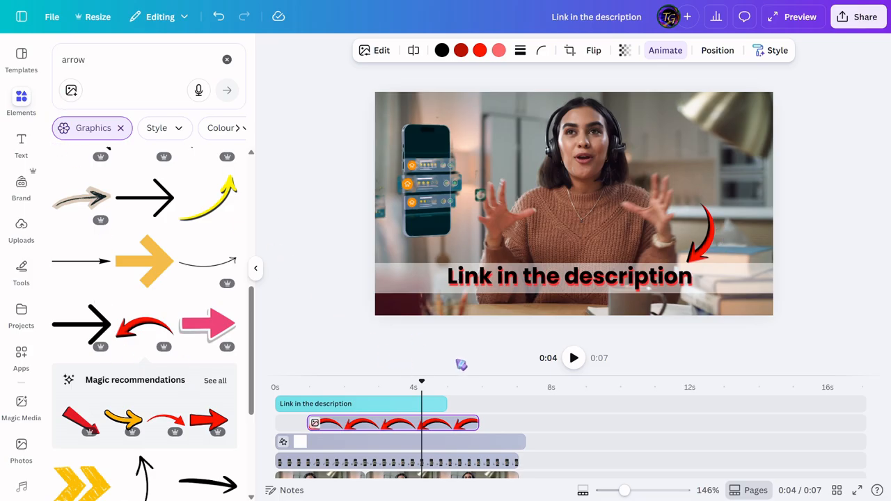
pyautogui.moveTo(421, 382); pyautogui.dragTo(352, 382)
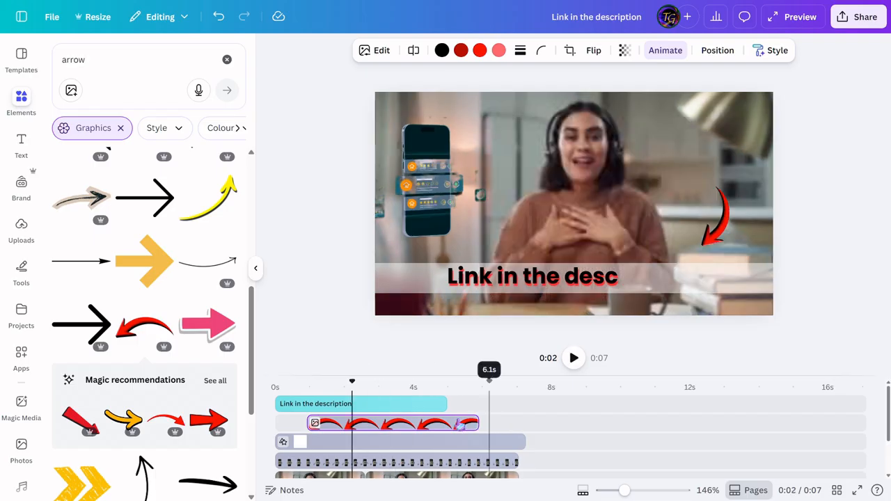
# Step: Clear the arrow search in the elements library and scrub between about 0.3 and 1.8 seconds to review the animation
pyautogui.click(27, 105)
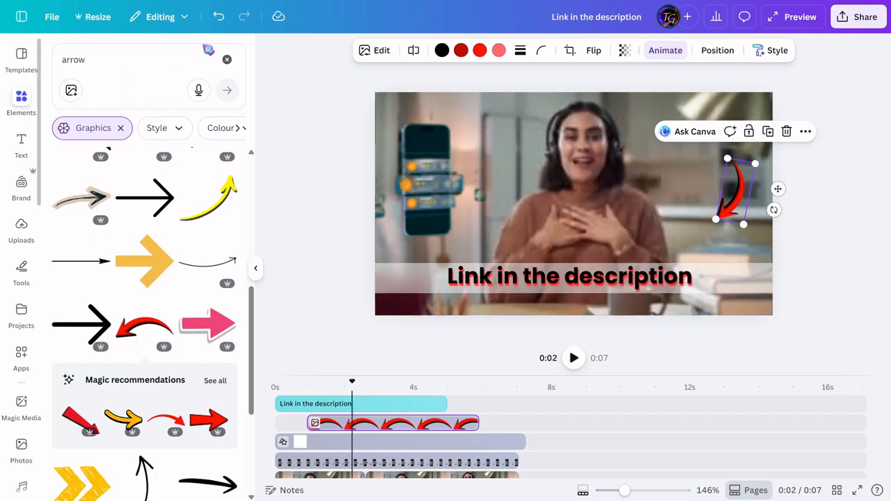
pyautogui.click(227, 64)
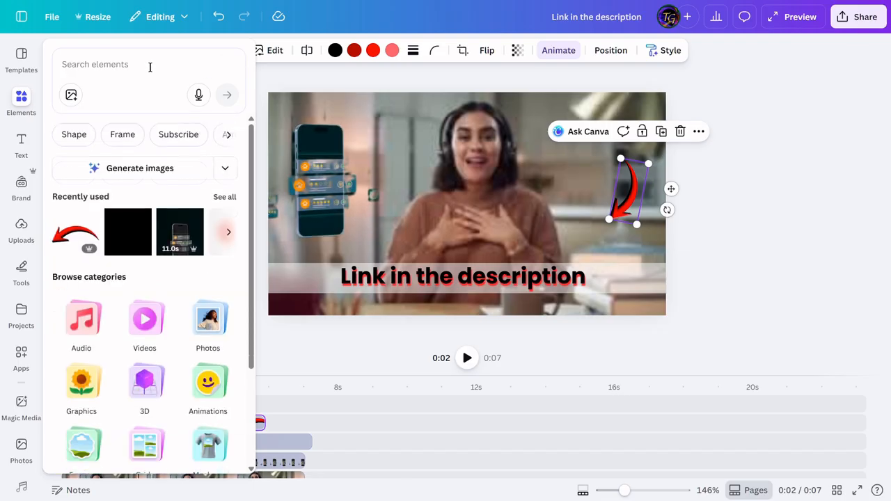
pyautogui.click(150, 66)
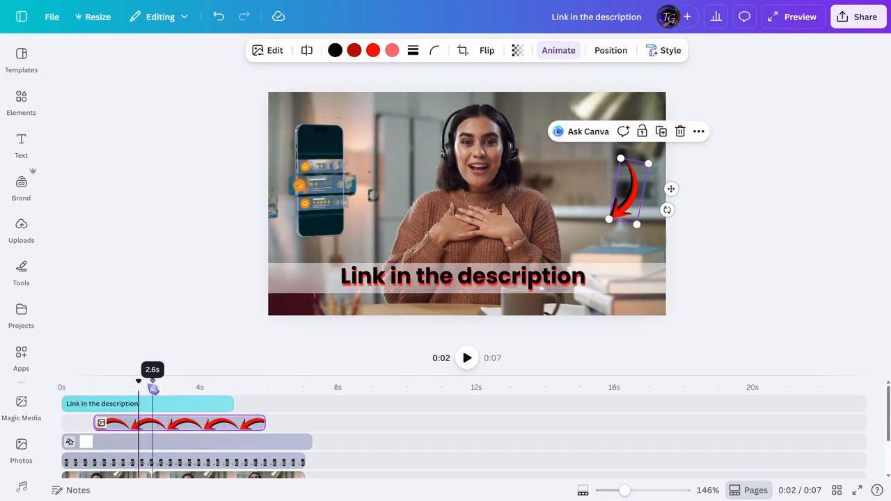
pyautogui.click(76, 375)
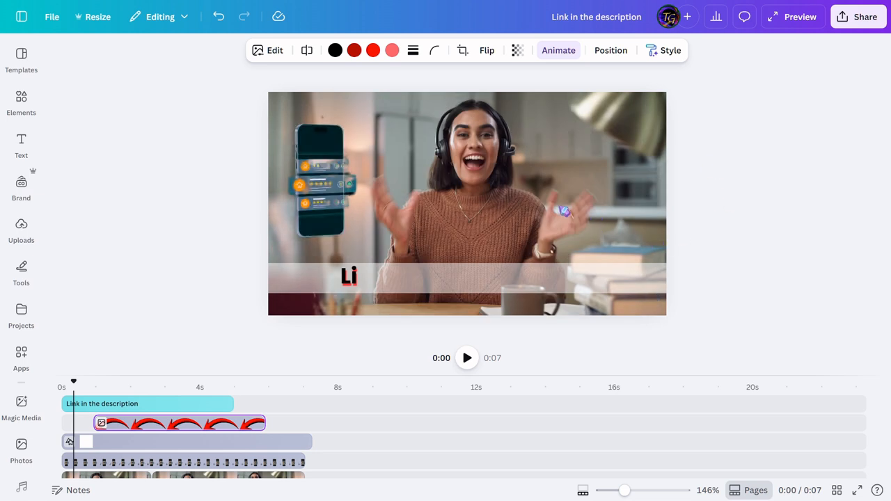
pyautogui.click(126, 388)
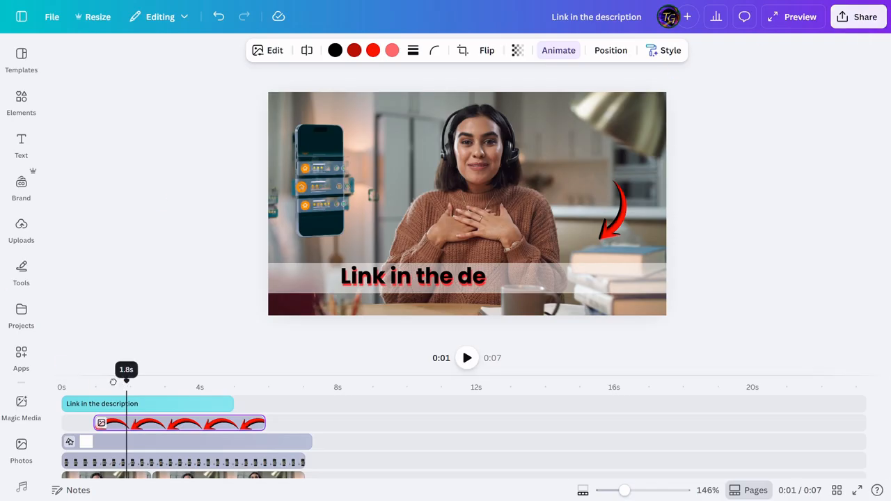
# Step: Search the video templates for "intro"
pyautogui.click(24, 62)
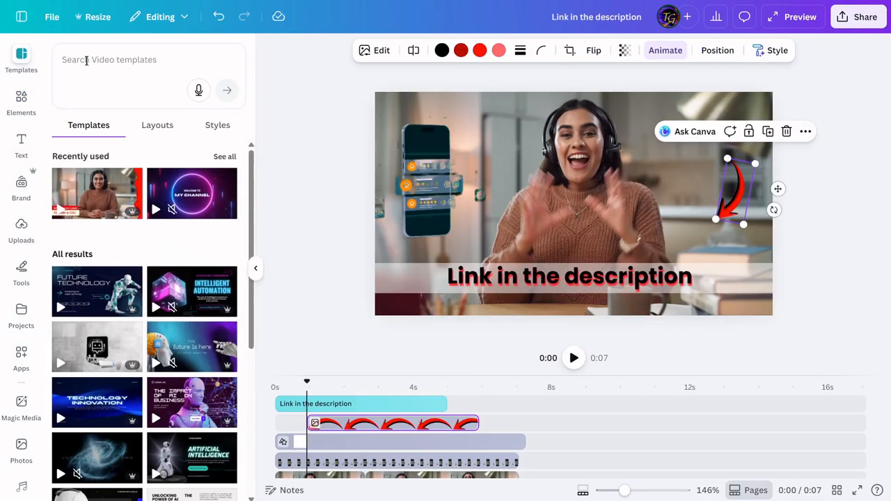
pyautogui.click(87, 60)
pyautogui.write('intro')
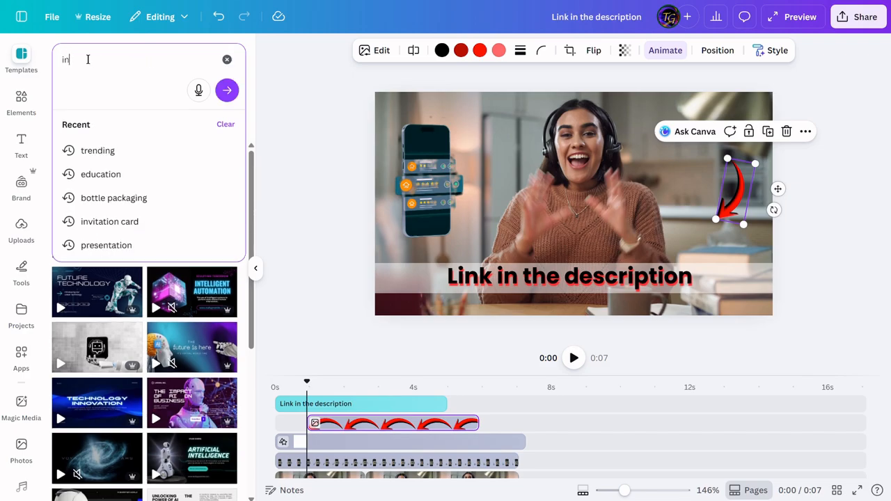
pyautogui.press('Return')
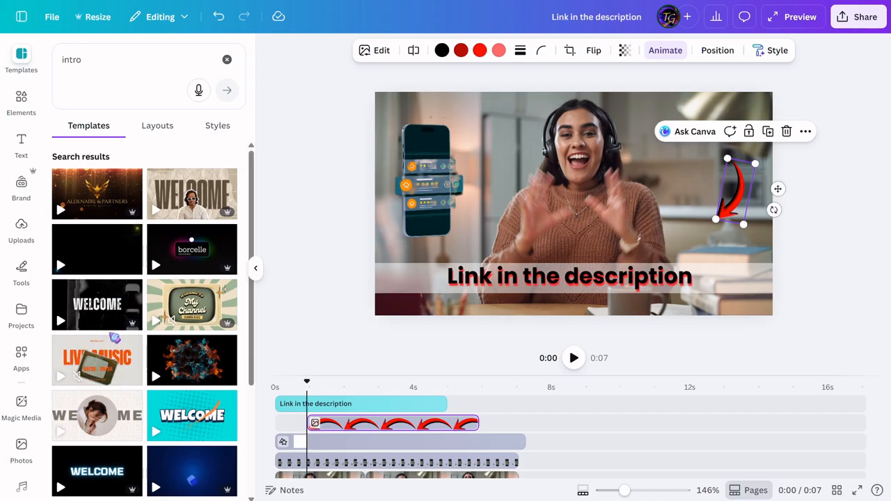
# Step: Browse the intro template results and examine the animated previews of the welcome and channel openers
pyautogui.scroll(-2, 186, 217)
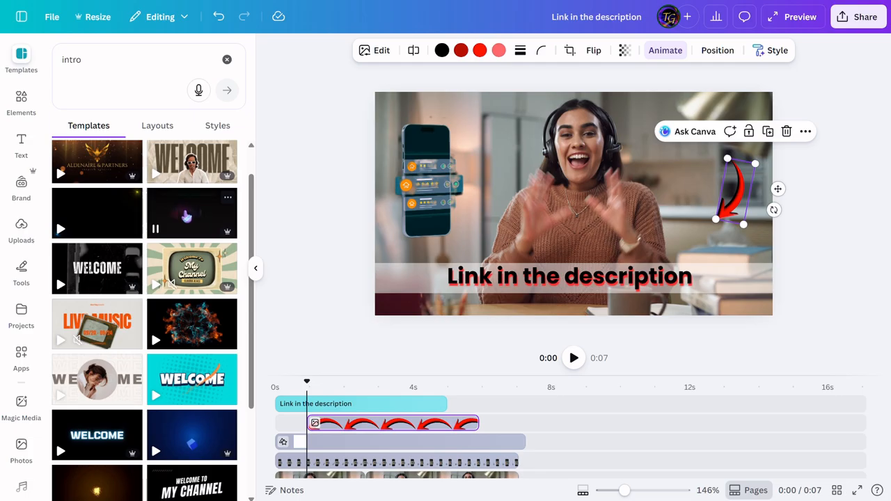
pyautogui.scroll(1, 139, 258)
pyautogui.scroll(-2, 98, 275)
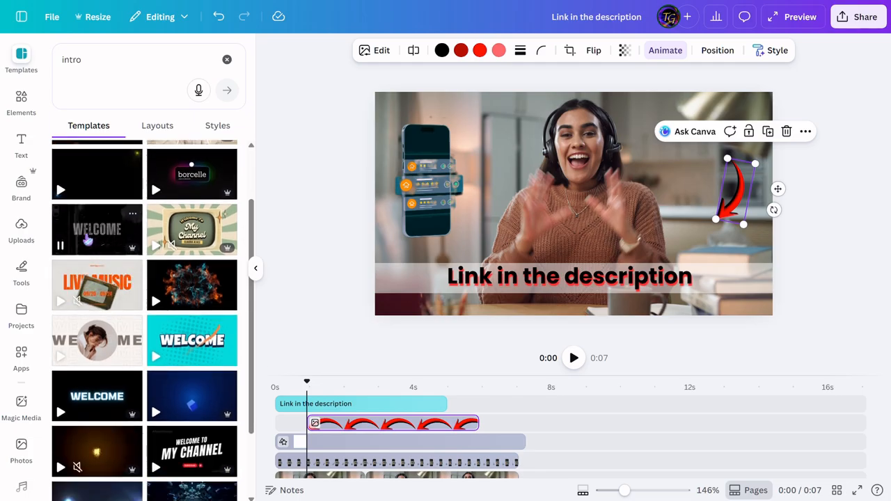
pyautogui.scroll(-3, 111, 334)
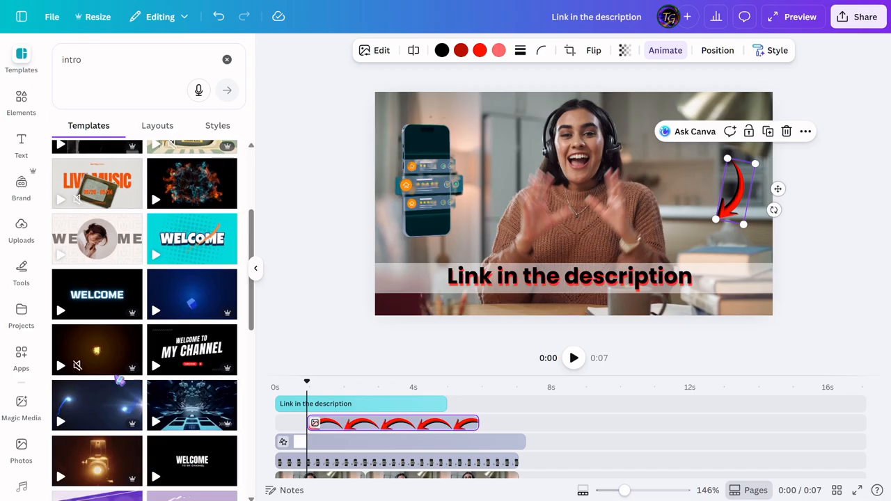
pyautogui.scroll(-3, 139, 397)
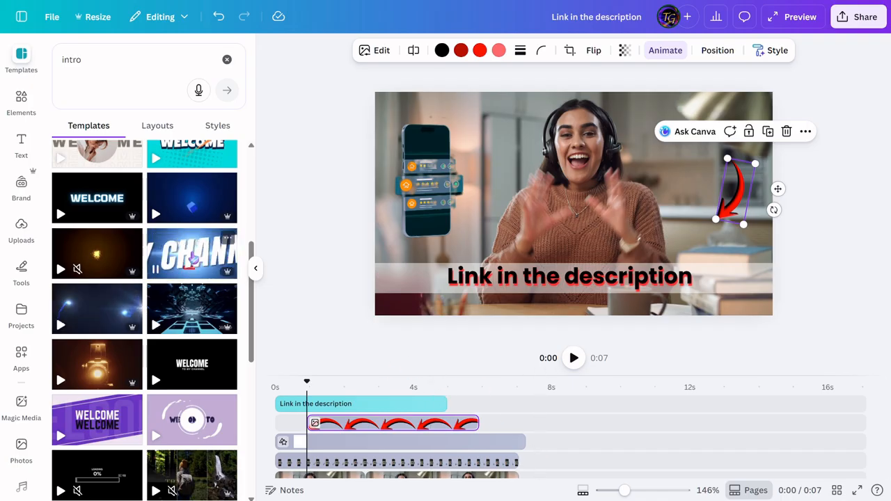
pyautogui.scroll(-2, 198, 257)
pyautogui.scroll(-1, 193, 256)
pyautogui.scroll(1, 181, 292)
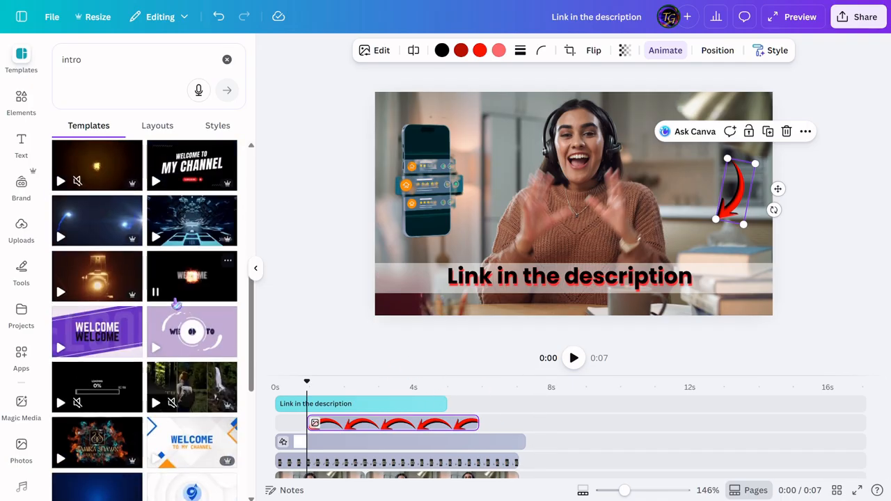
pyautogui.scroll(-2, 163, 322)
pyautogui.scroll(-2, 163, 321)
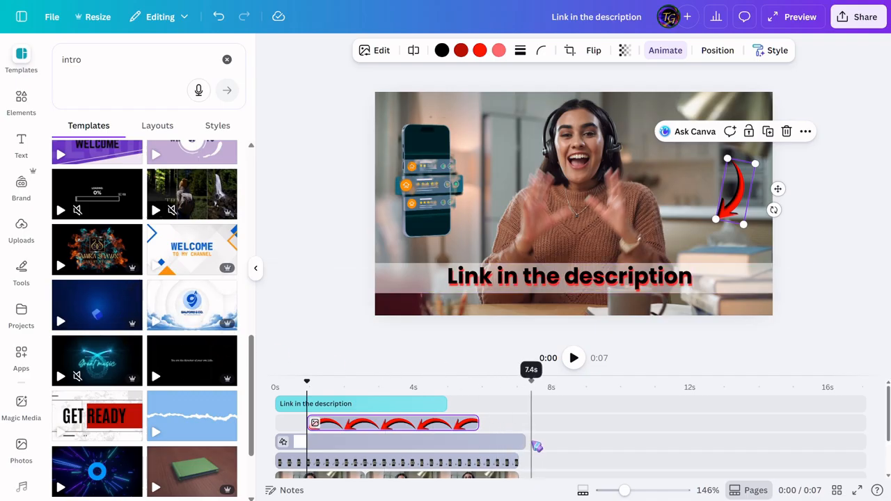
# Step: Return the playhead to 0 seconds and look over the timeline's overlay and video tracks
pyautogui.scroll(-2, 375, 460)
pyautogui.moveTo(306, 381); pyautogui.dragTo(266, 377)
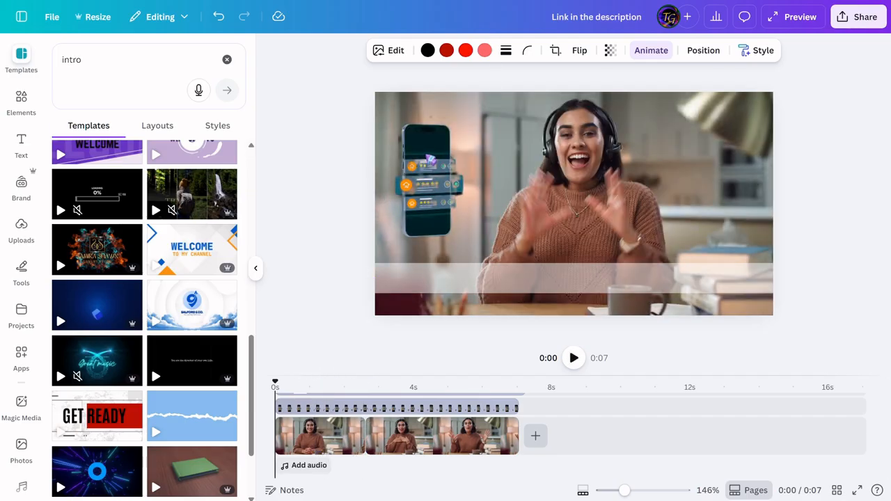
pyautogui.scroll(2, 329, 421)
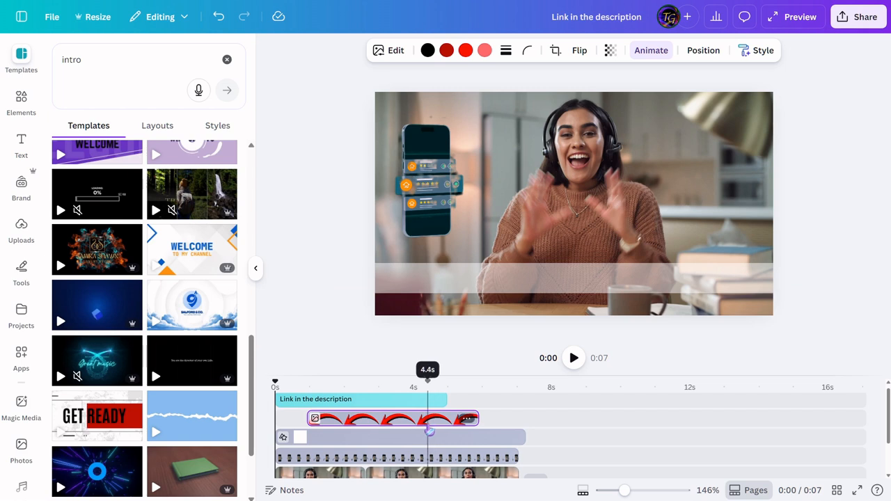
pyautogui.scroll(-2, 431, 429)
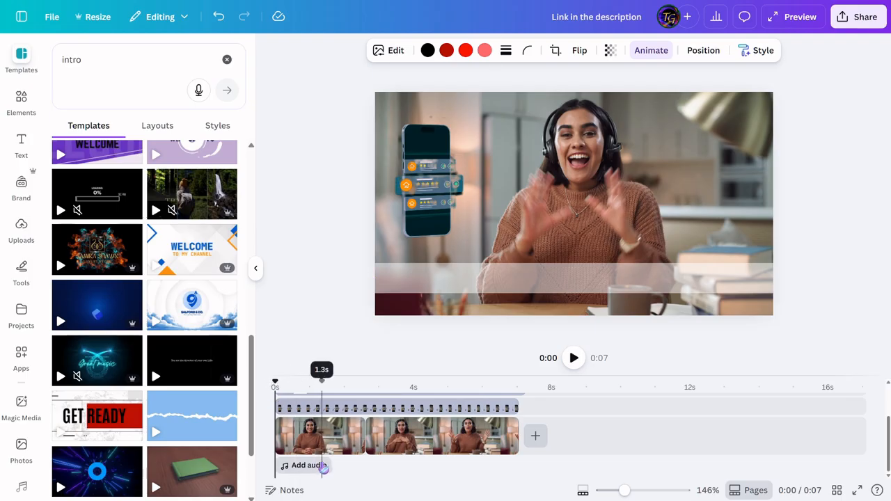
# Step: Open the elements library and start a new search
pyautogui.click(21, 101)
pyautogui.click(146, 52)
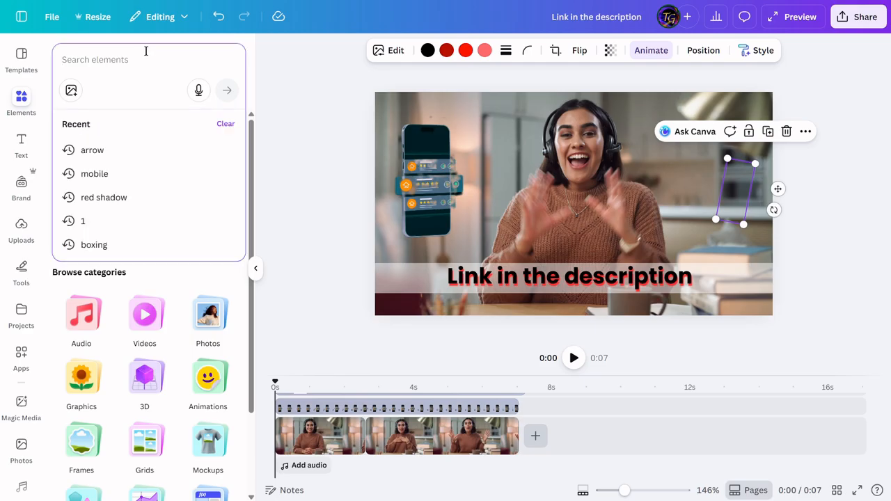